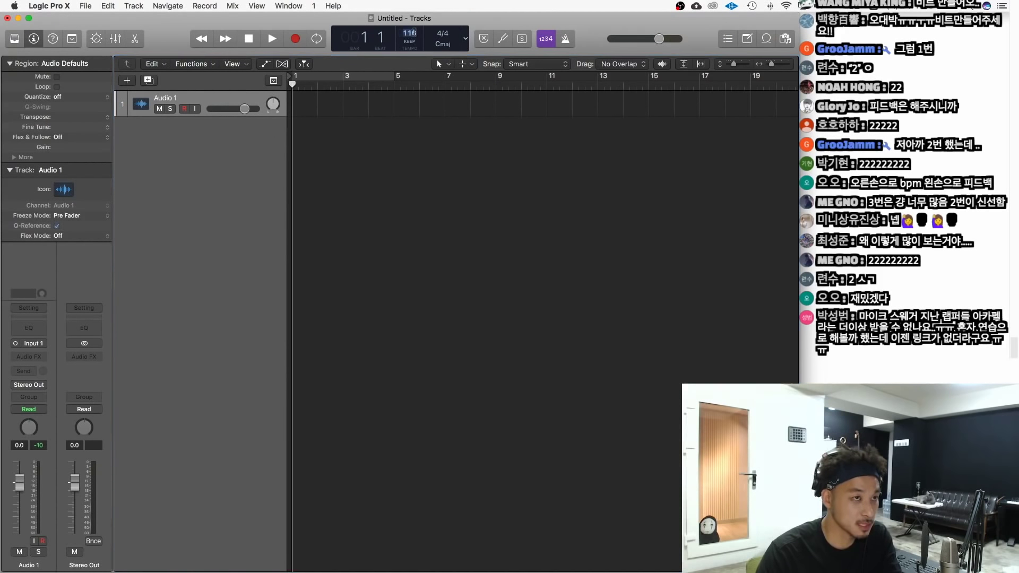
Set the project tempo to 80 BPM and import the NEWERA X MICSWGBPM_EP06. SAN E audio file onto a new track
left_click(443, 172)
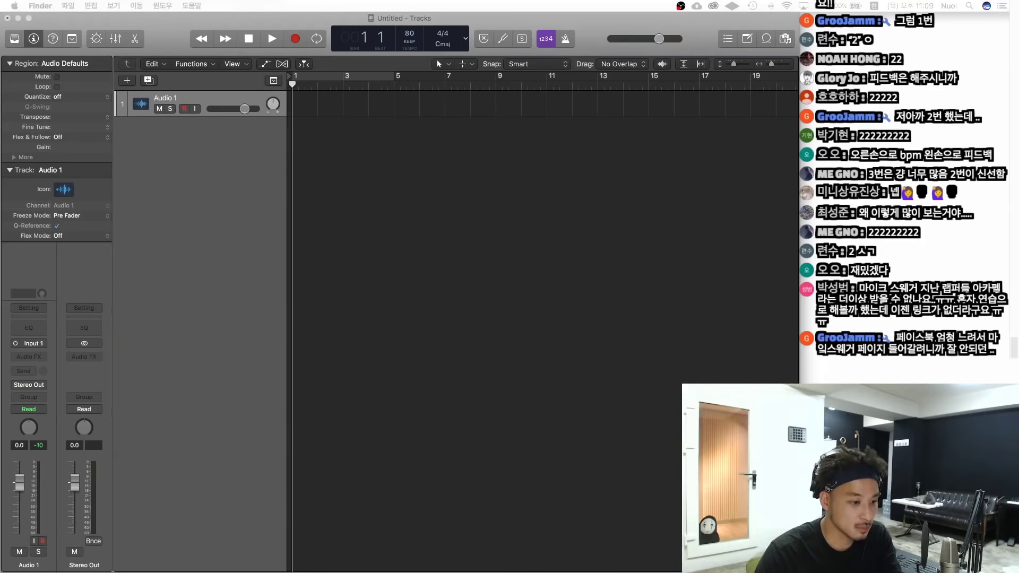
left_click_drag(380, 329, 299, 314)
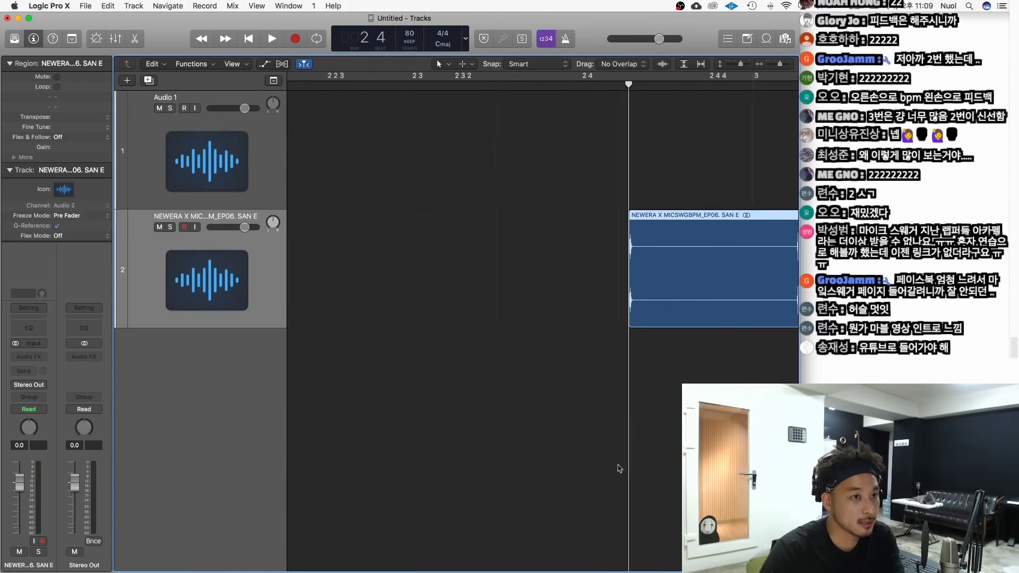
Move the imported audio region to the start of the project and play its opening bars
key("super+Left")
key("super+Left")
key("super+Left")
key("super+Left")
key("super+Left")
key("super+Left")
key("super+Left")
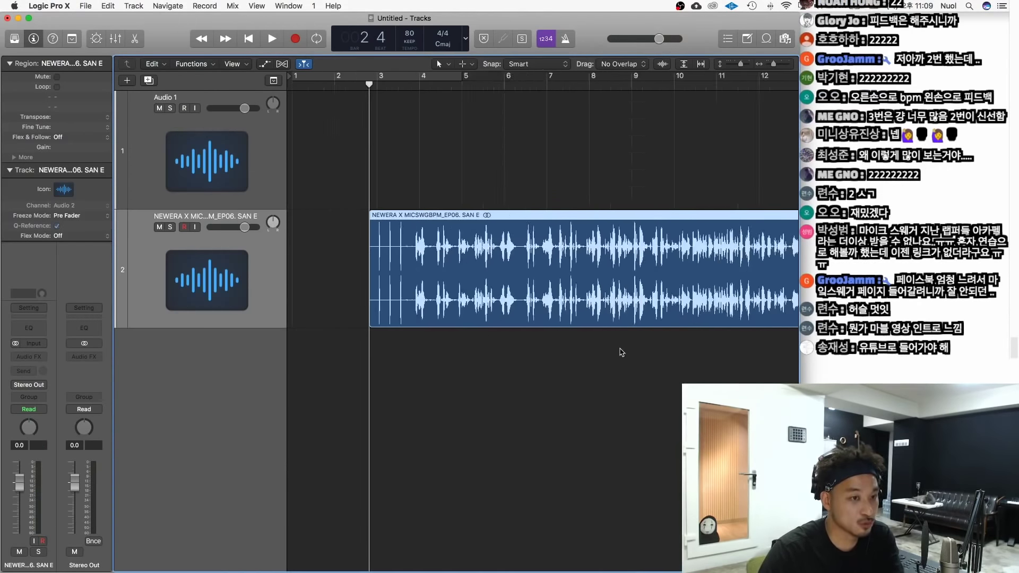
key("Return")
key("semicolon")
key("super+Left")
key("space")
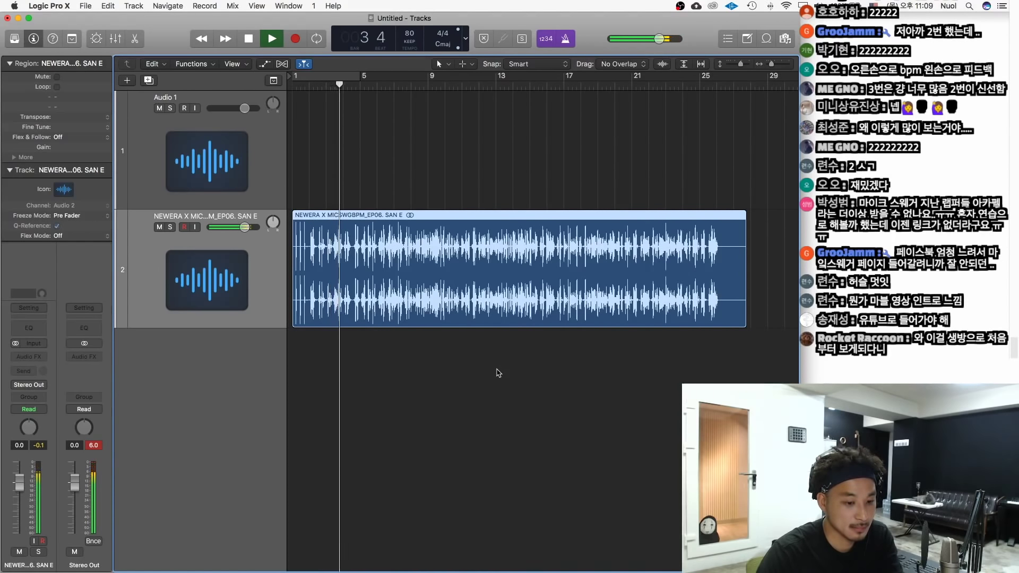
key("space")
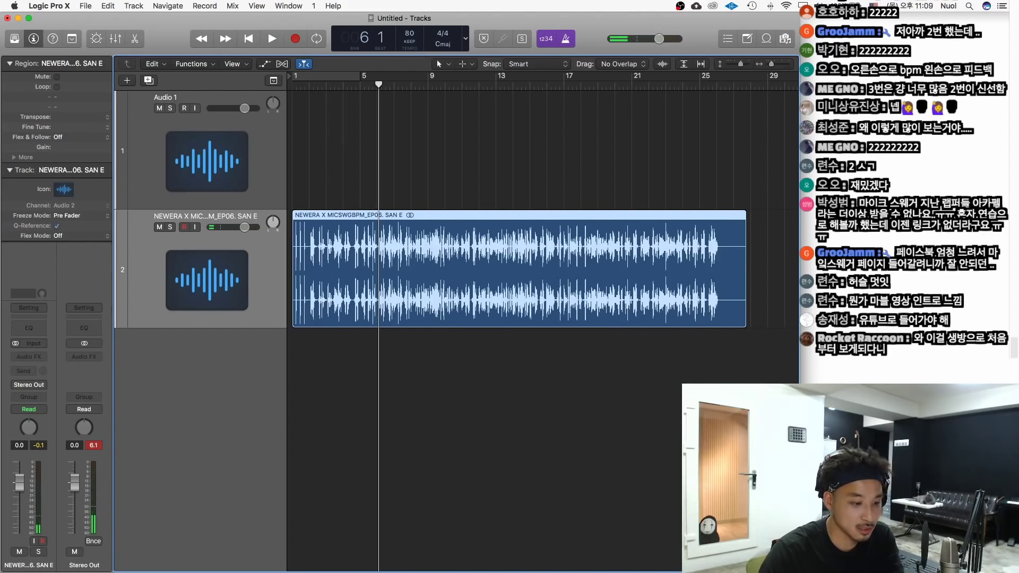
Import the NEWERA X MICSWGBPM_EP06. SAN E movie with its audio track extracted, using the 23.976 frame rate
key("super+Tab")
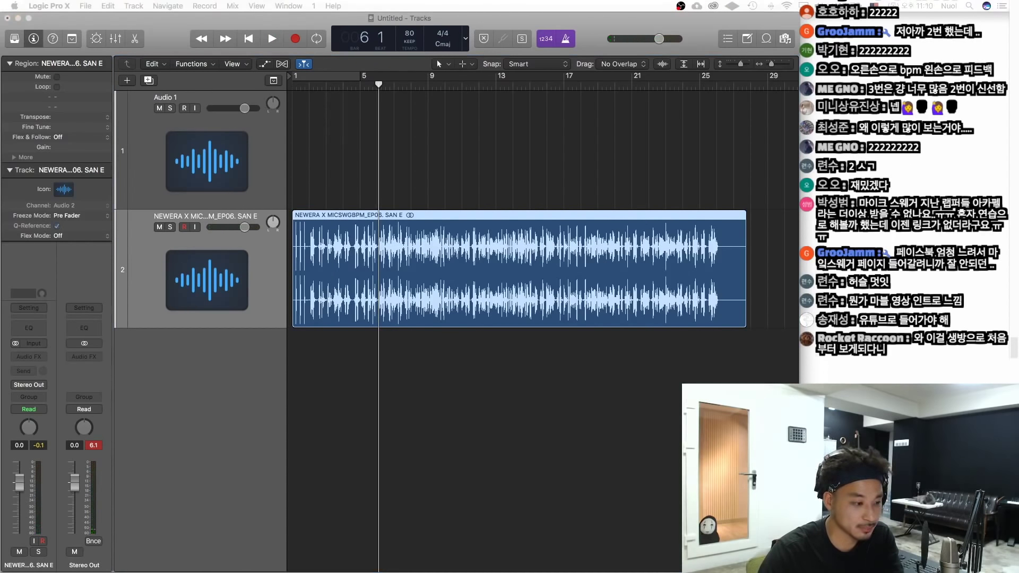
left_click_drag(315, 571, 231, 472)
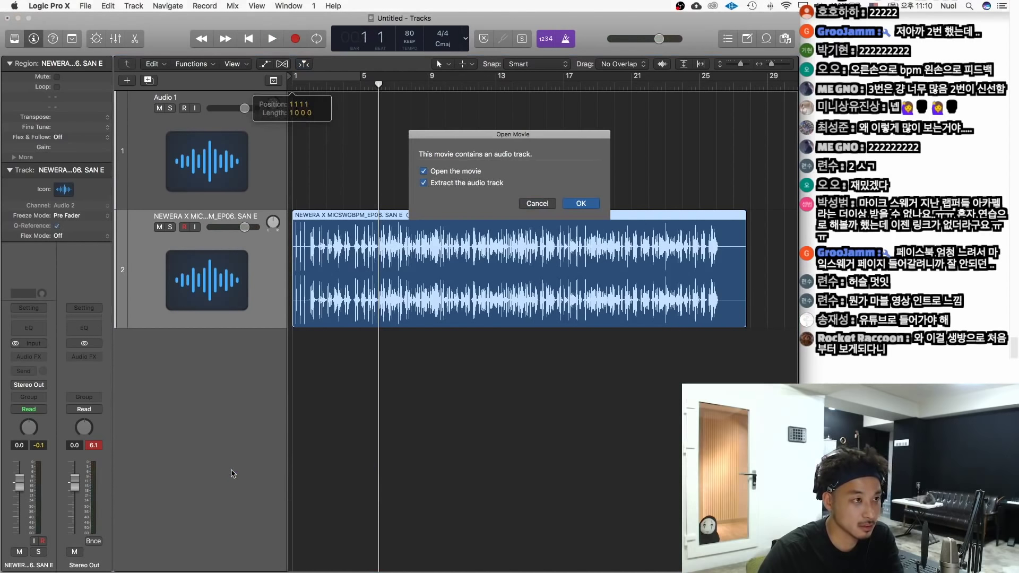
left_click(583, 204)
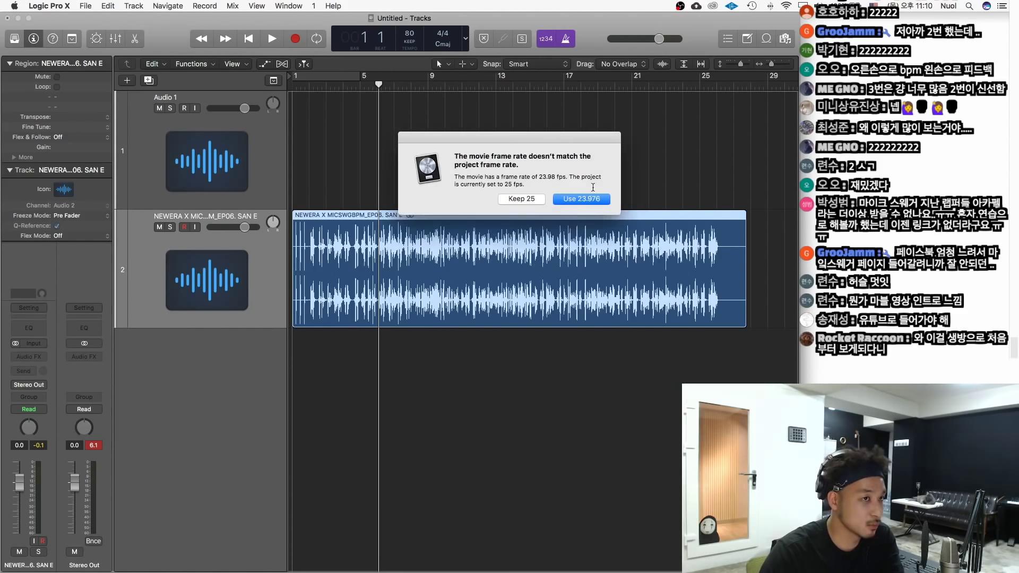
left_click(587, 199)
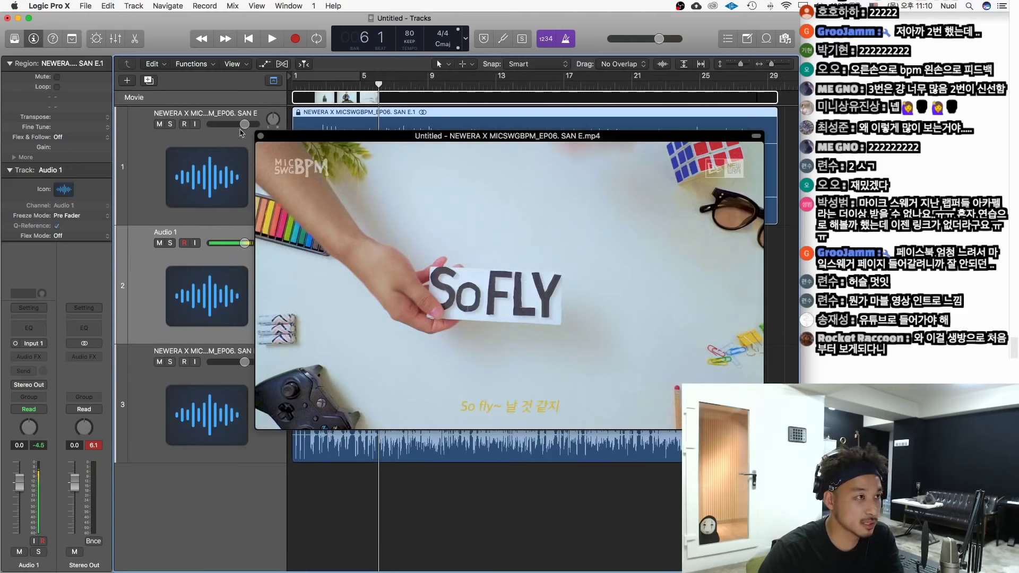
Shrink the floating movie window and move it clear of the audio regions
left_click_drag(252, 132, 426, 213)
left_click_drag(622, 322, 196, 465)
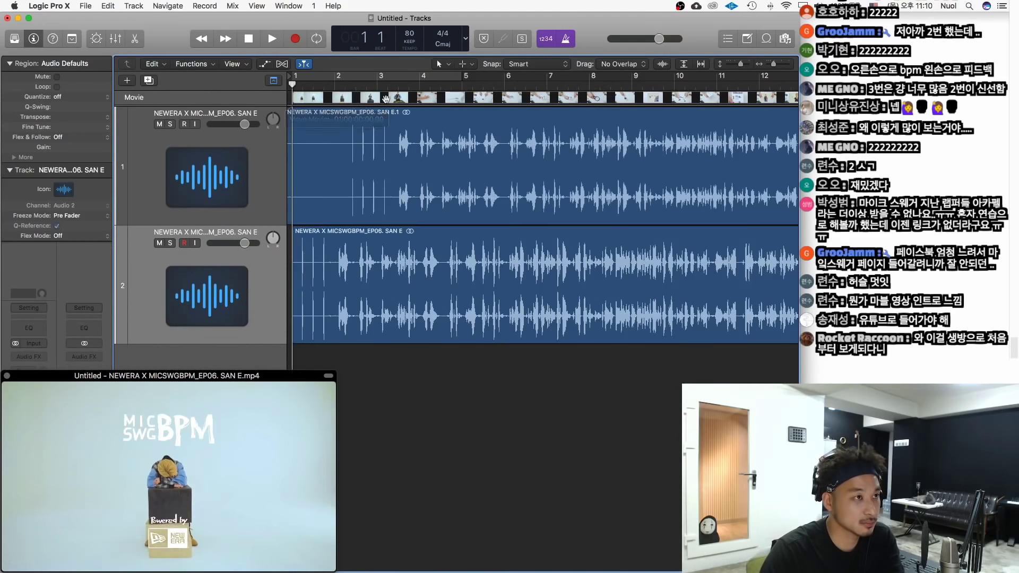
Shift the movie in time so its extracted audio's count-in clicks line up with those of the separate audio region
left_click_drag(370, 99, 357, 98)
key("super+Right")
key("super+Right")
key("super+Right")
key("super+Right")
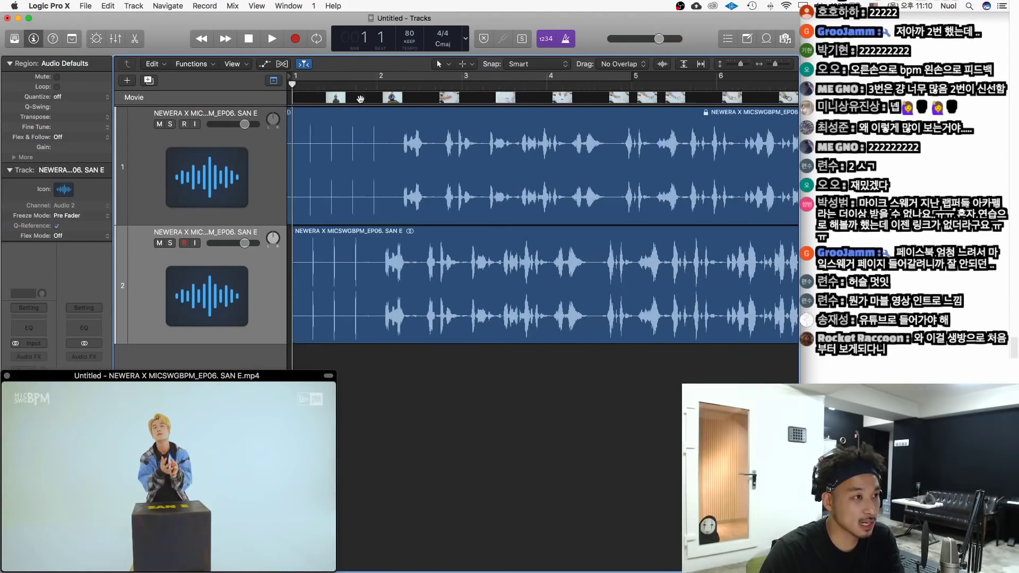
key("super+Right")
key("super+Right")
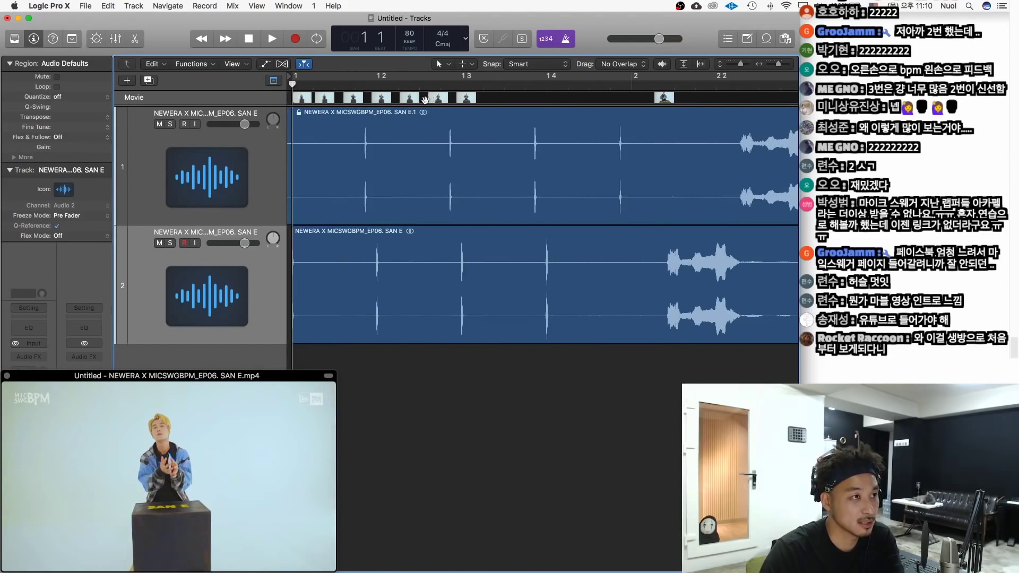
key("super+Right")
key("super+Right")
key("super+Right")
key("super+Right")
key("super+Right")
mouse_move(370, 97)
left_mouse_down()
mouse_move(387, 120)
mouse_move(377, 99)
mouse_move(389, 100)
left_mouse_up()
Mute the movie's extracted audio track and play the project to check the video against the remaining audio
key("super+Left")
key("super+Left")
key("super+Left")
key("super+Left")
key("super+Left")
key("super+Left")
key("super+Left")
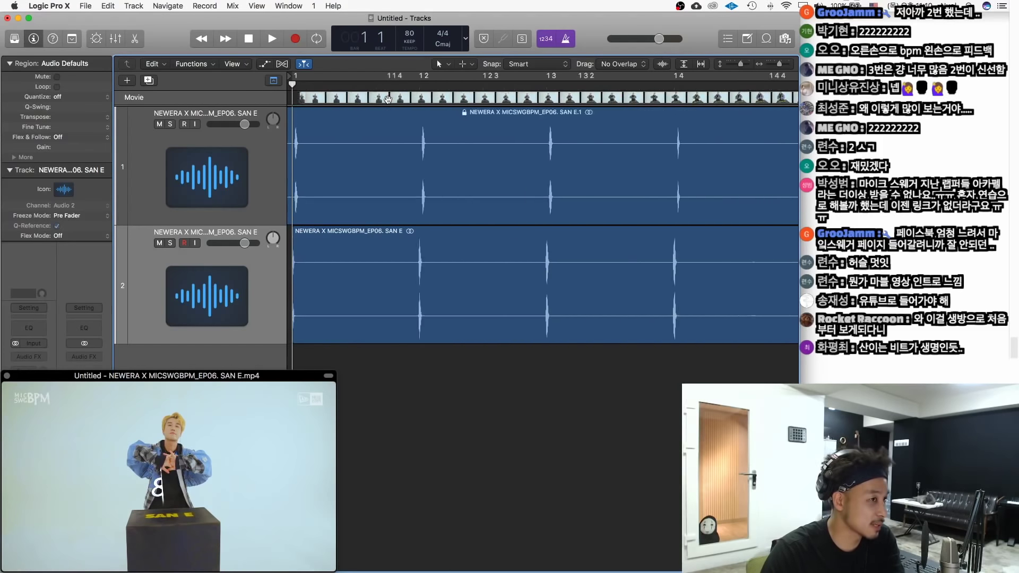
left_click(160, 125)
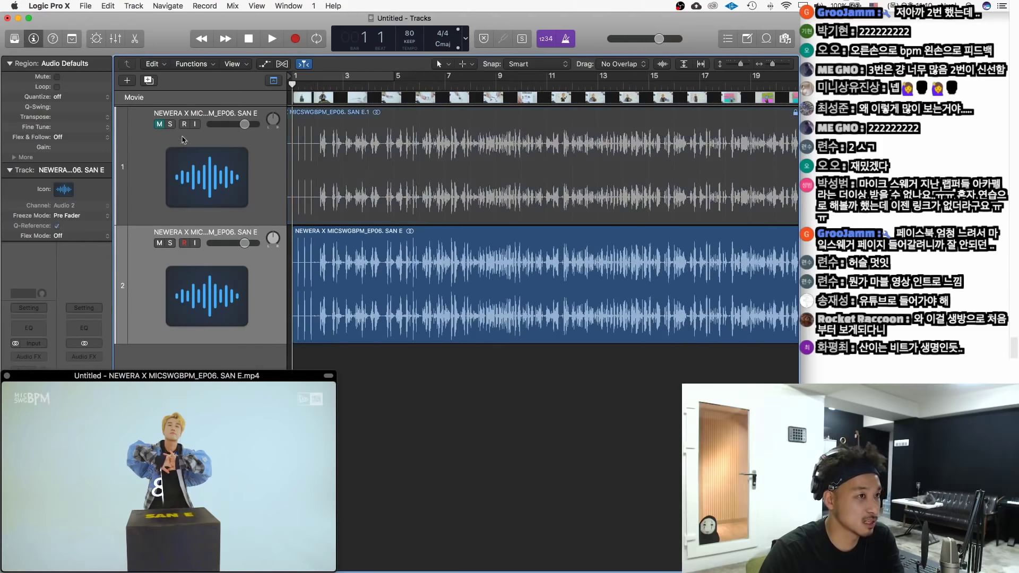
key("super+Left")
key("super+Left")
key("space")
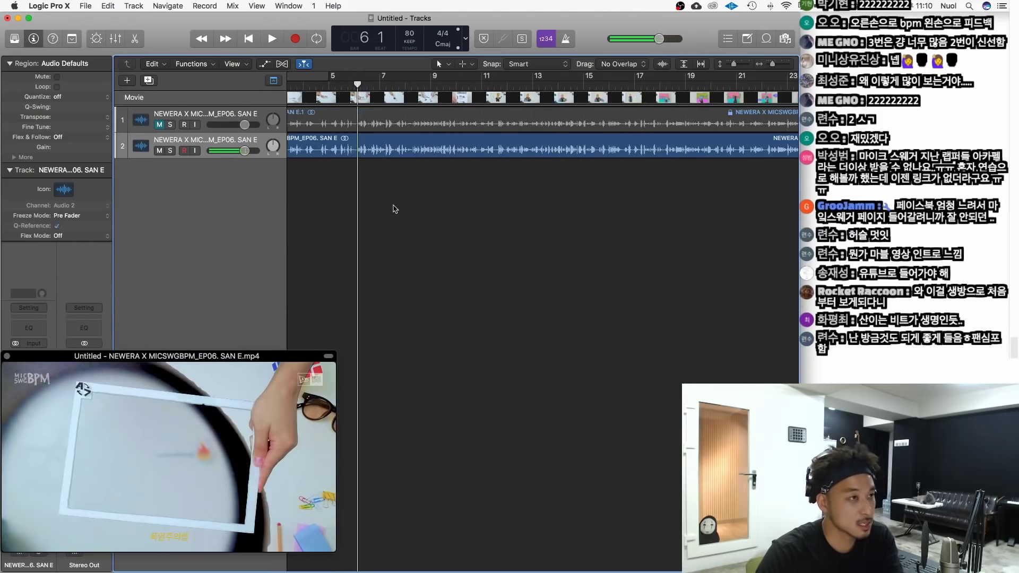
Add a software instrument track with the Bettery 4 channel strip setting and enable a cycle range starting at bar 2
scroll(388, 219, "left", 3)
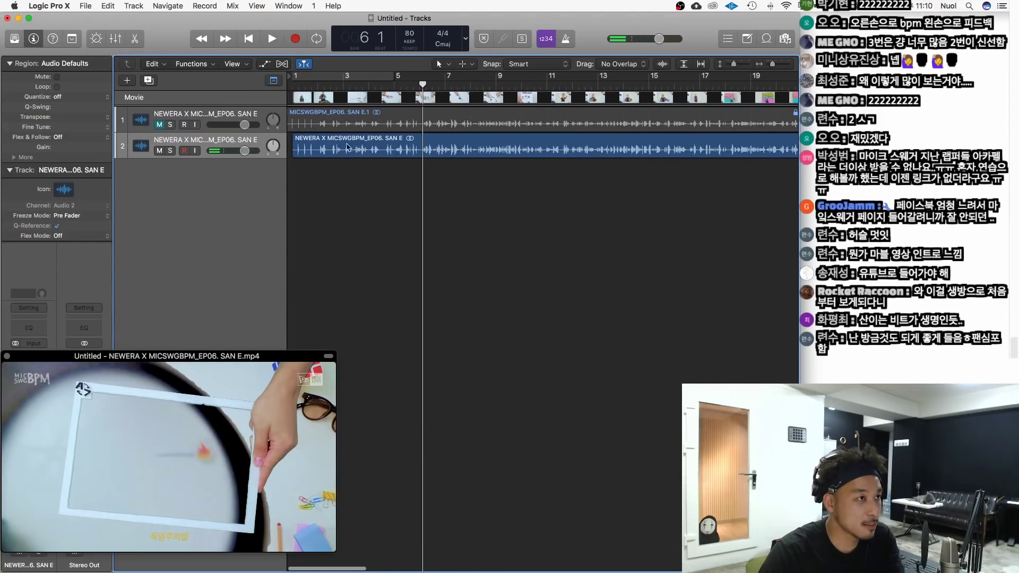
key("super+Right")
scroll(347, 182, "left", 3)
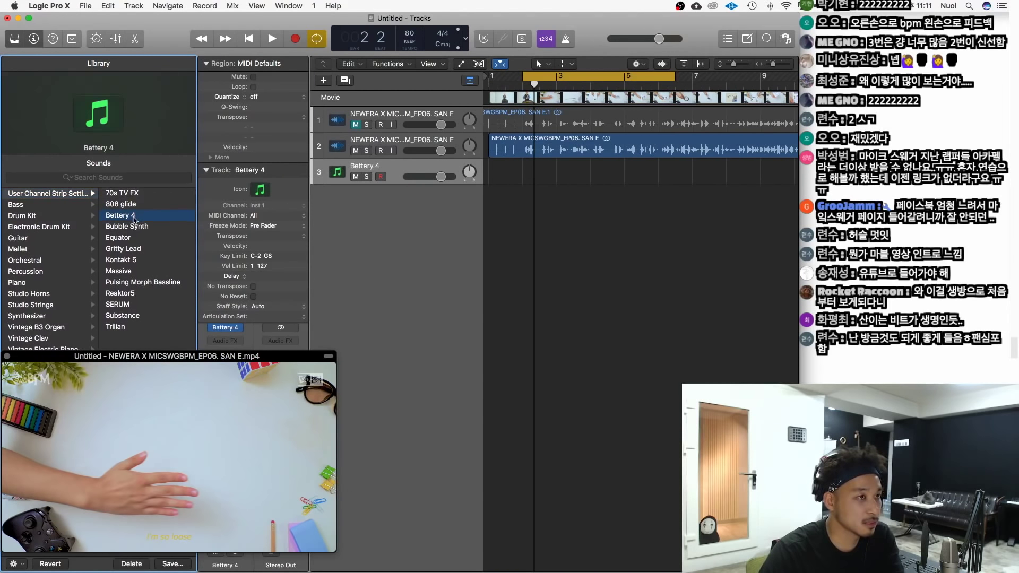
Move the movie window off the sound library and channel strips and make it slightly smaller
left_click_drag(215, 353, 561, 374)
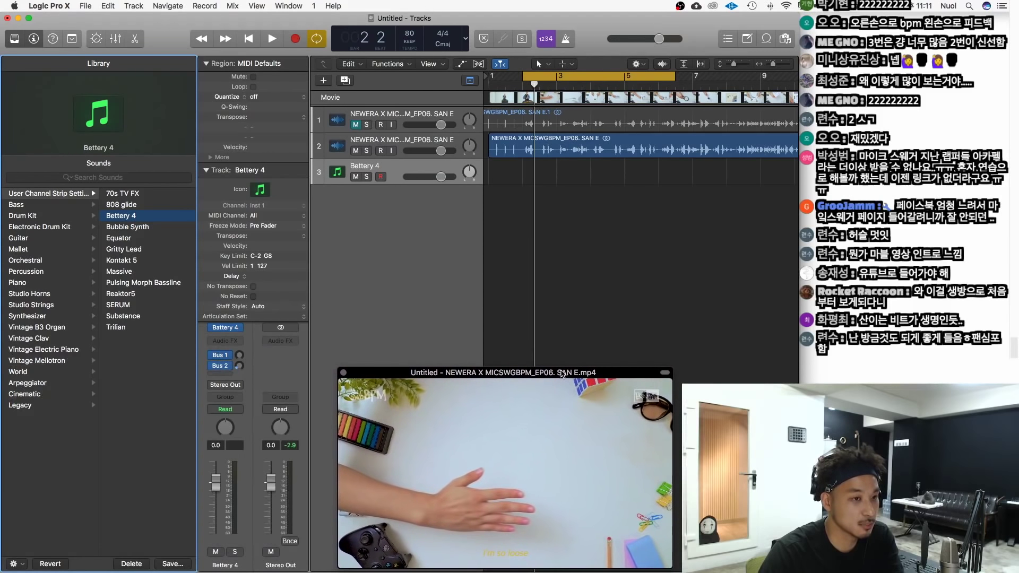
left_click_drag(339, 366, 360, 380)
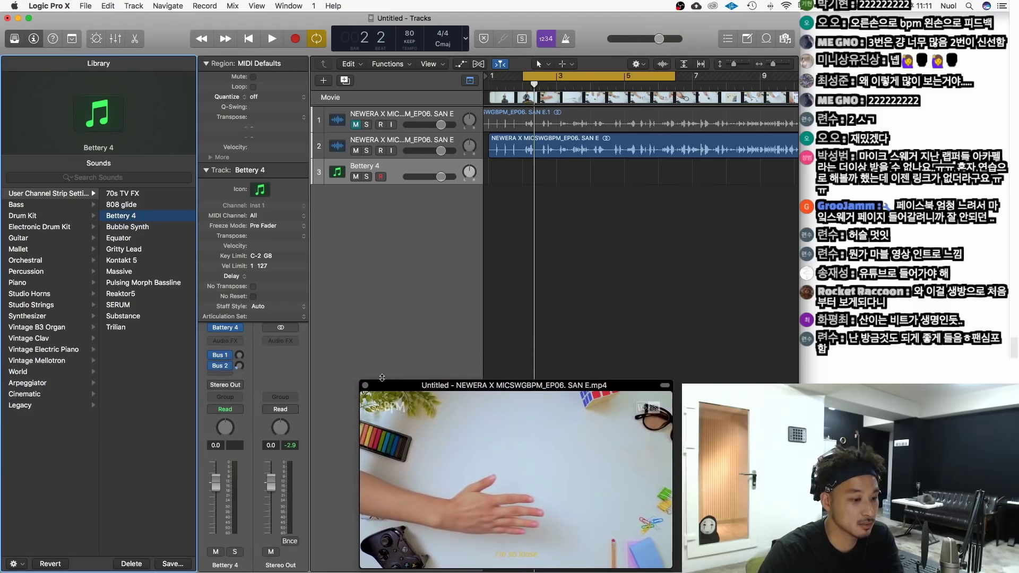
left_click_drag(487, 385, 490, 386)
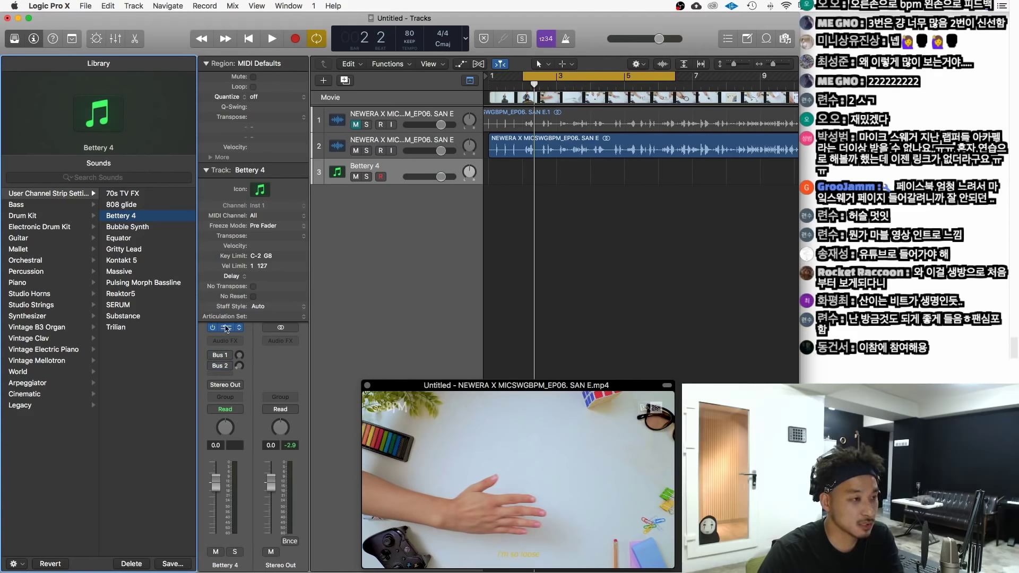
Load the BOgeun KIT user kit in the Battery 4 instrument and close the plug-in window
left_click(226, 327)
double_click(58, 322)
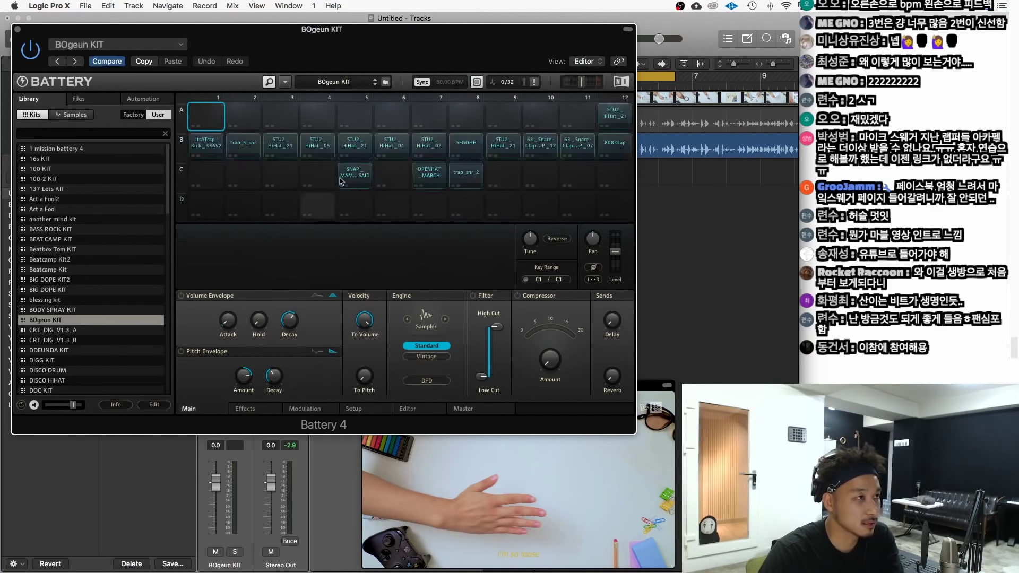
key("super+w")
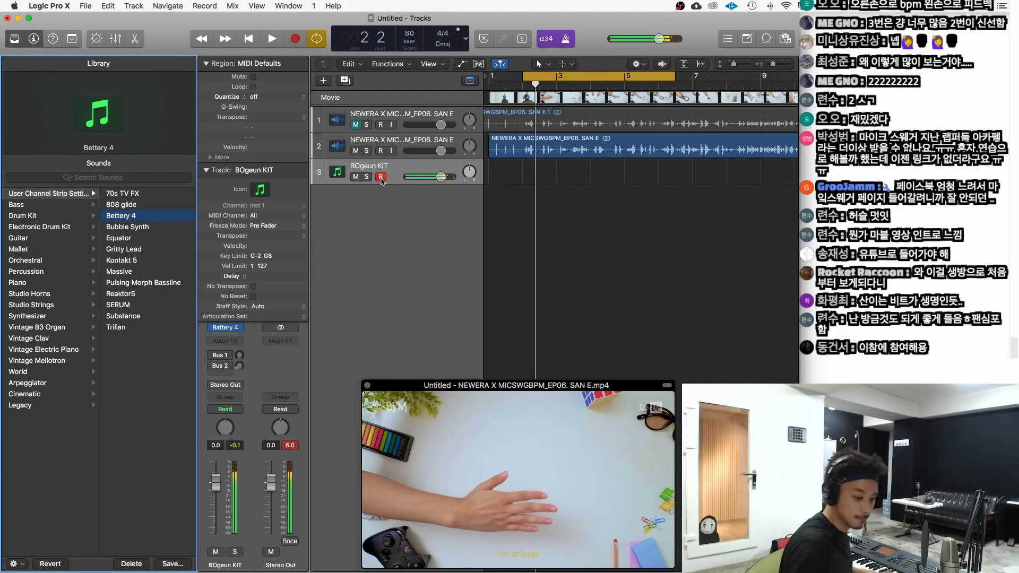
Record a steady hi-hat pattern on the BOgeun KIT track and trim its region to bars 2 to 4
key("r")
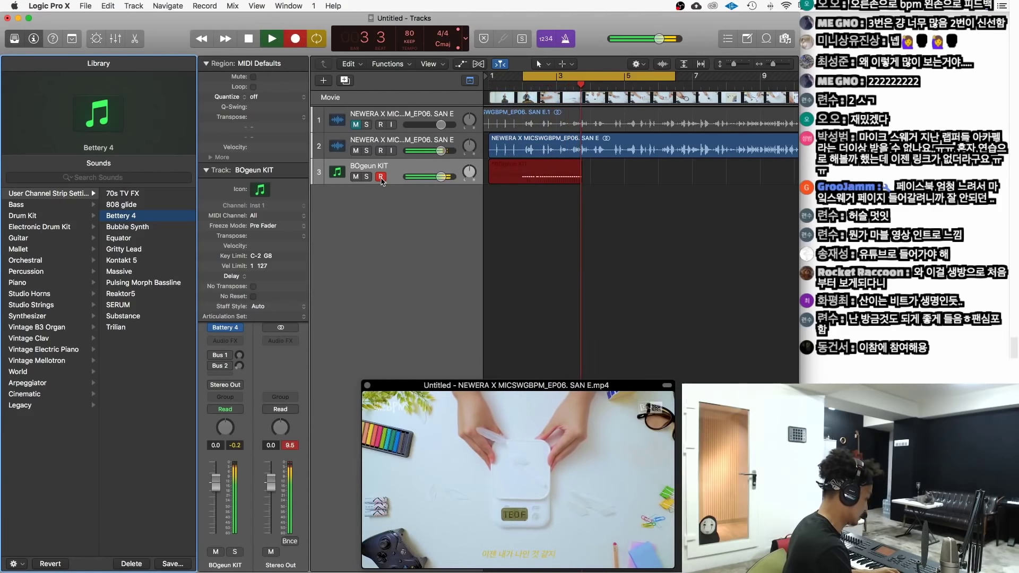
key("space")
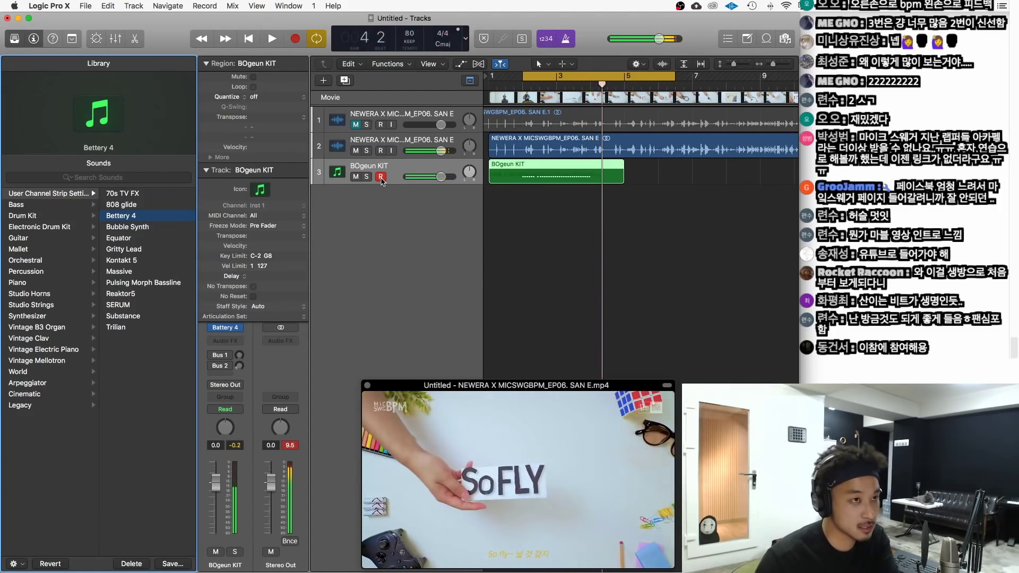
left_click(497, 180)
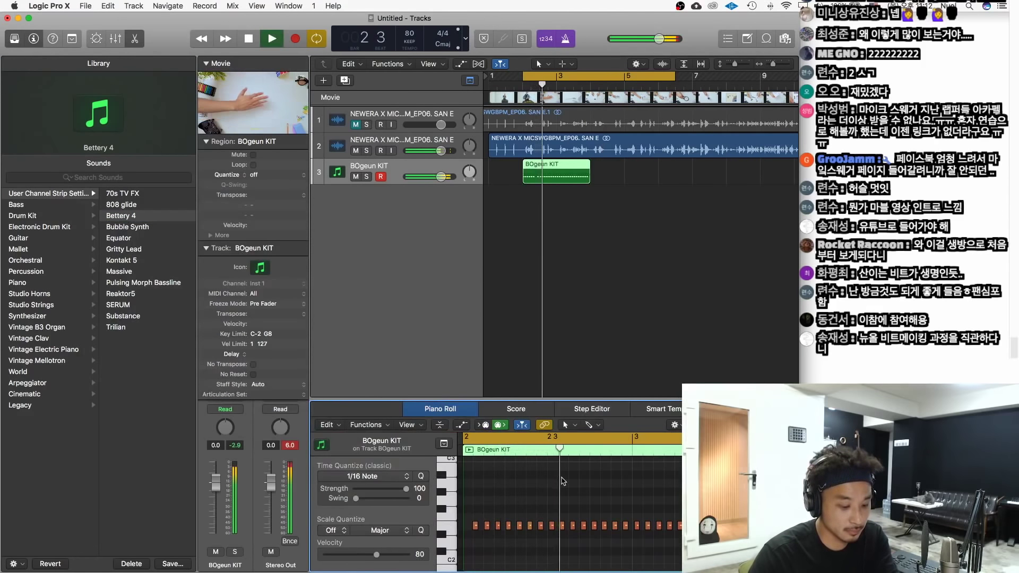
Hide the sound library and quantize the hi-hat notes to 1/16 with the quantize strength at 88
scroll(562, 481, "left", 4)
scroll(563, 481, "right", 3)
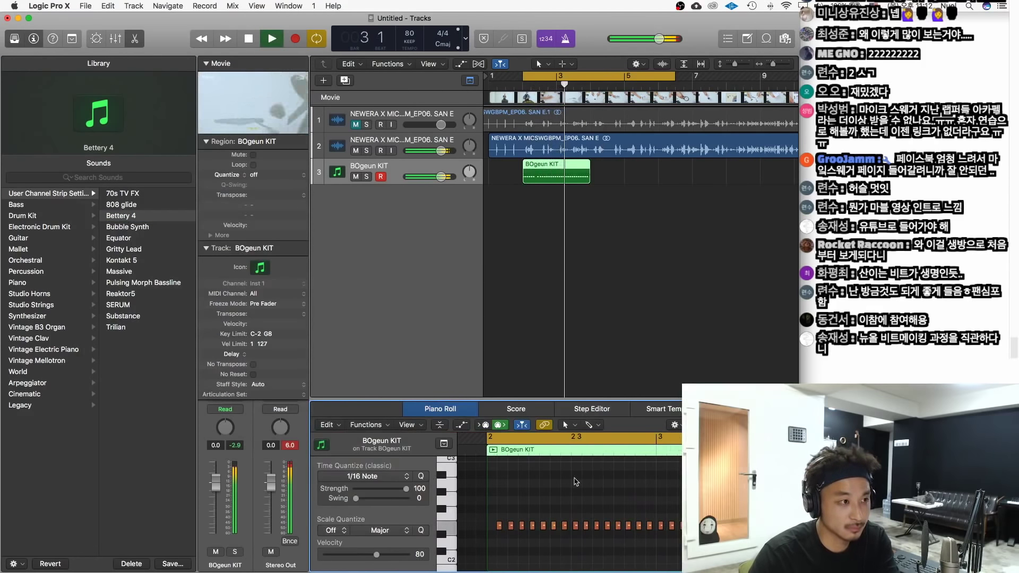
key("y")
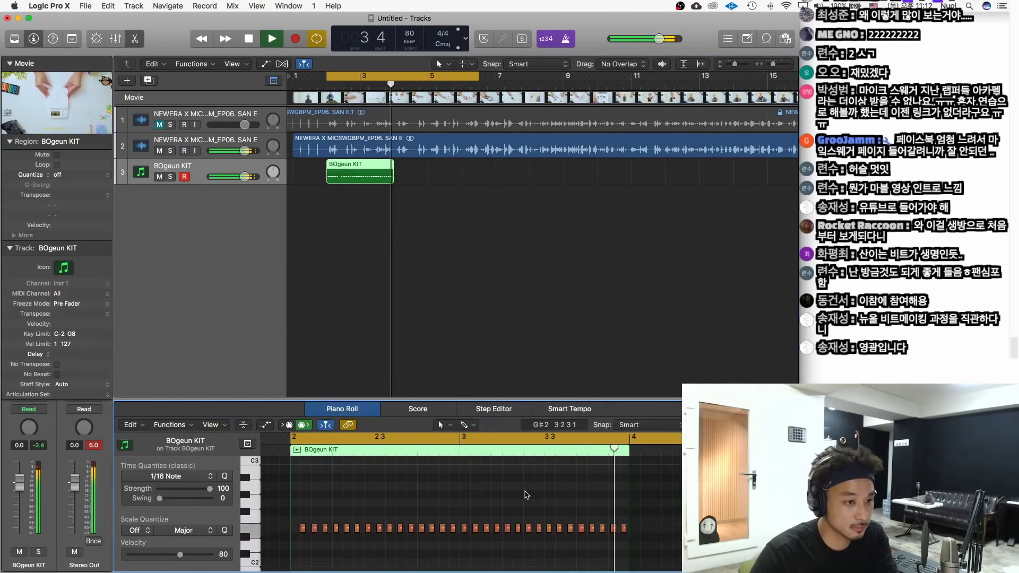
key("space")
left_click_drag(185, 488, 197, 492)
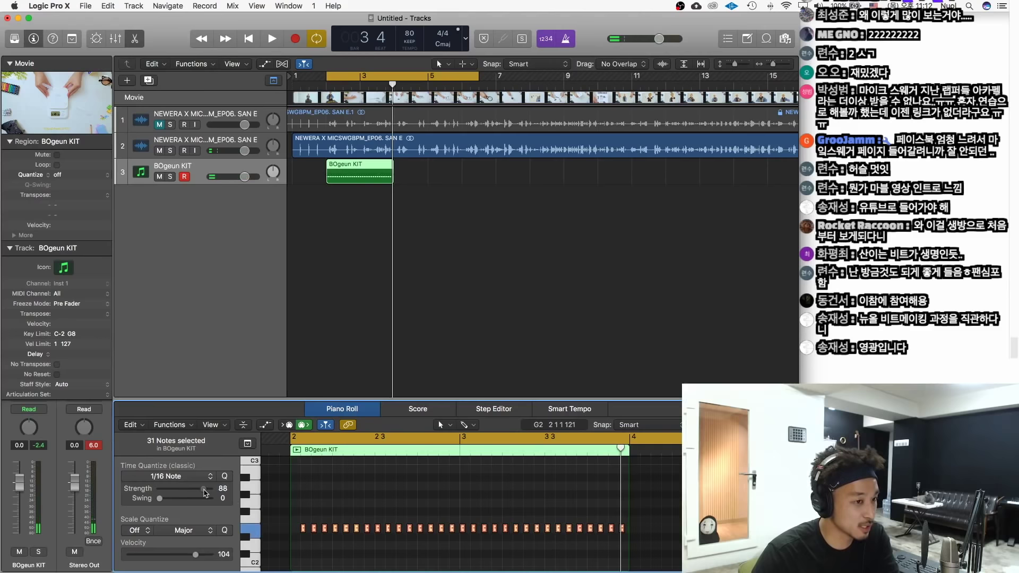
left_click(303, 529)
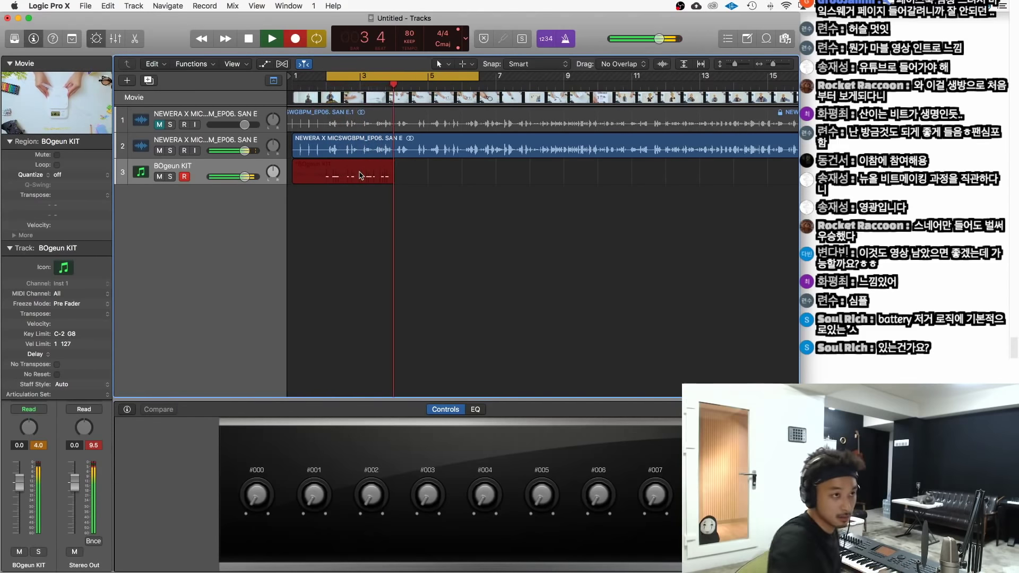
Record kick, snare and open hi-hat hits over the hi-hat pattern and quantize all notes to 1/16
key("space")
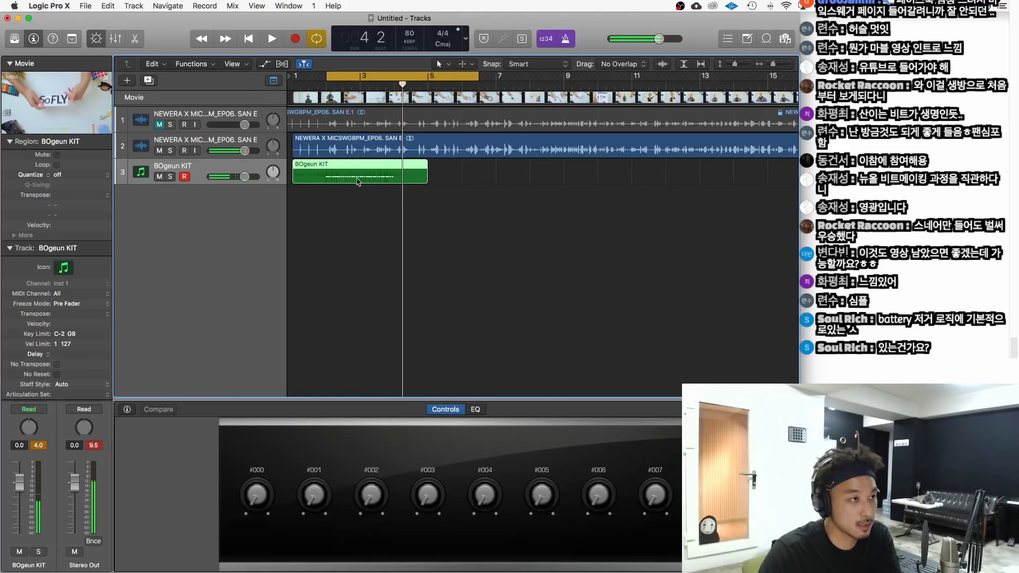
double_click(359, 181)
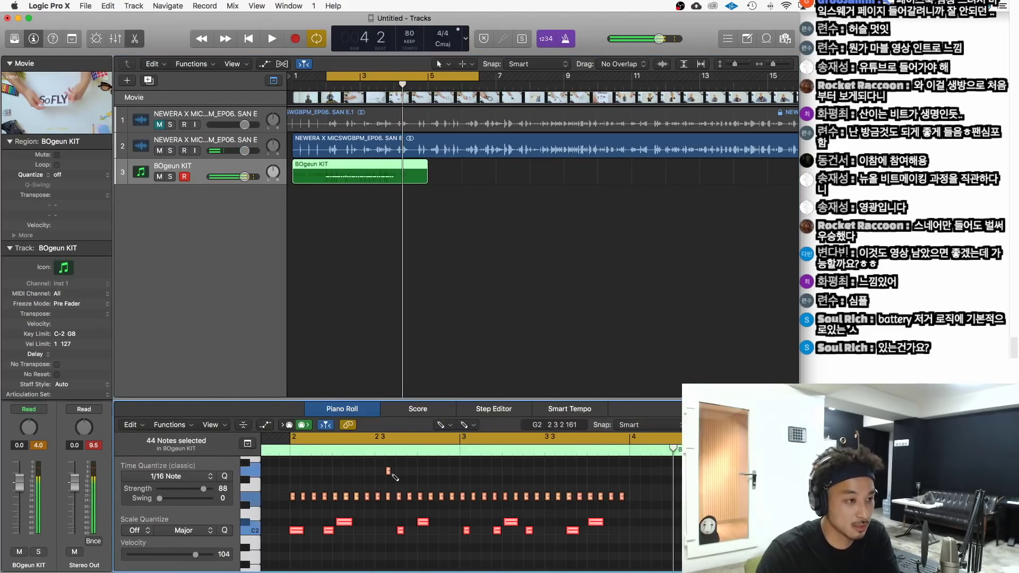
left_click(440, 480)
key("super+a")
key("q")
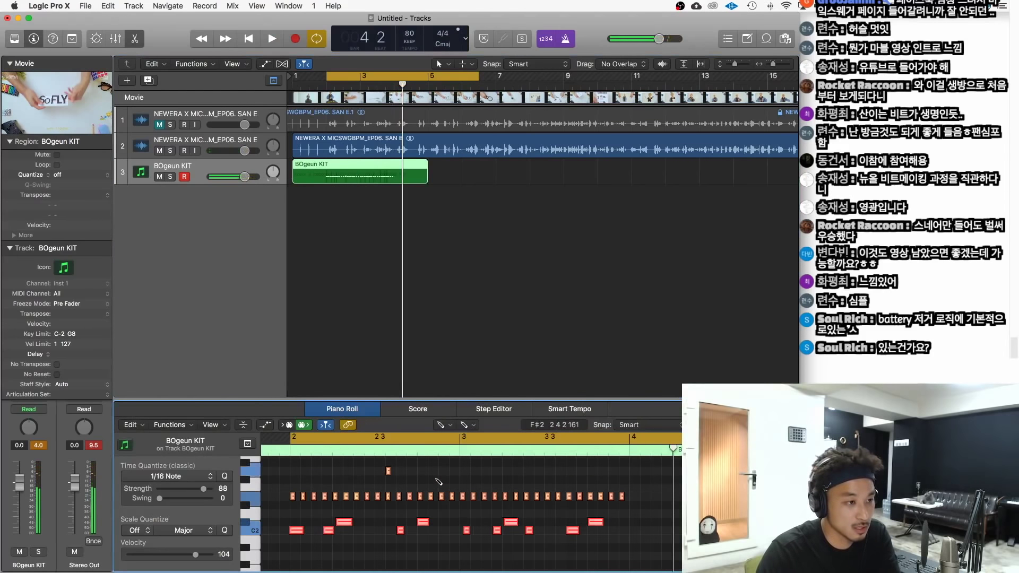
key("super+shift+z")
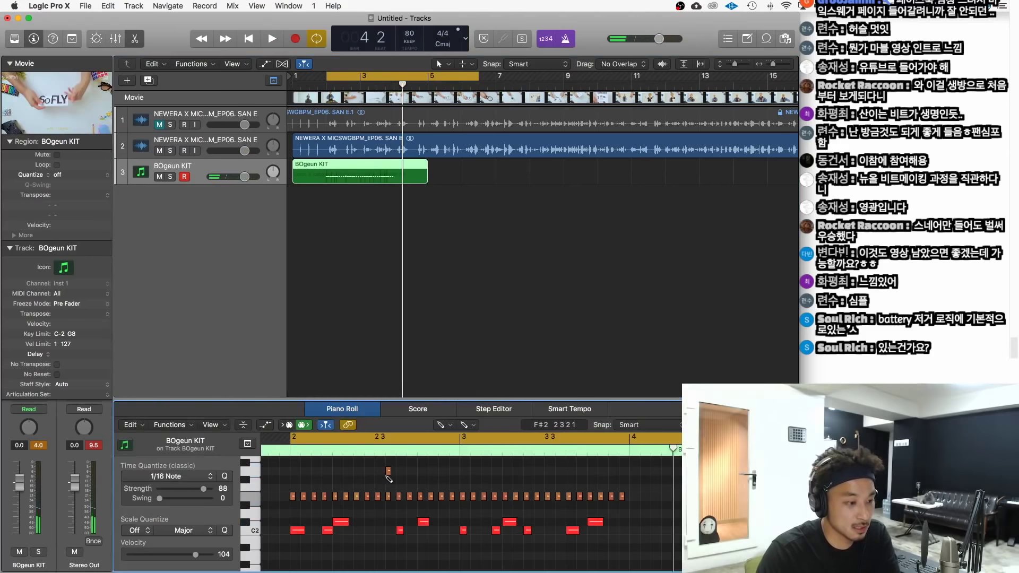
Trim the drum region to bars 2 to 4, repeat it once directly after itself, and play the result
scroll(389, 476, "down", 3)
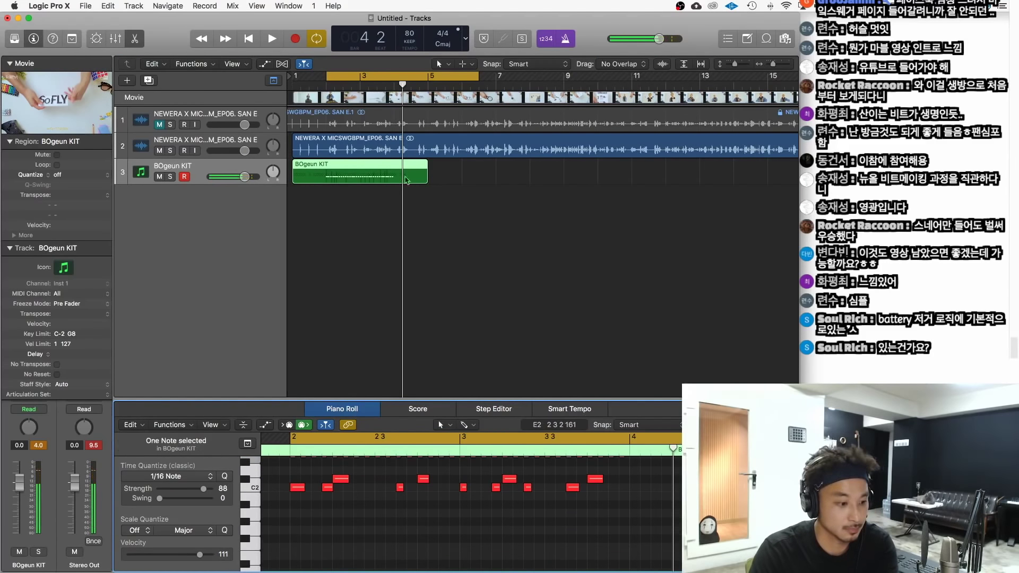
key("z")
left_click(305, 228)
left_click_drag(293, 182, 327, 183)
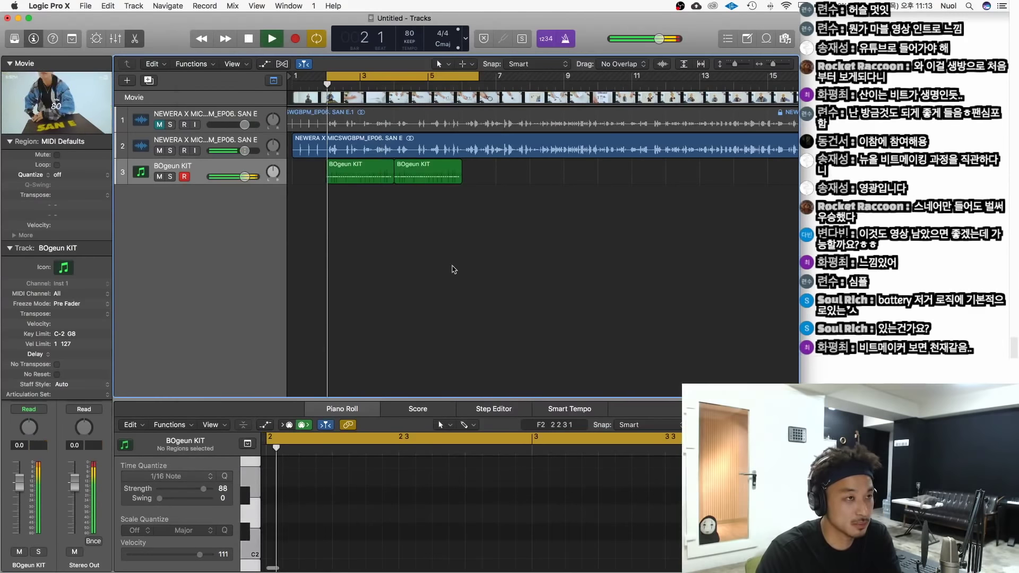
Set the cycle range to the two drum regions, collapse the track details in the inspector, and play the loop
left_click_drag(475, 216, 354, 180)
key("u")
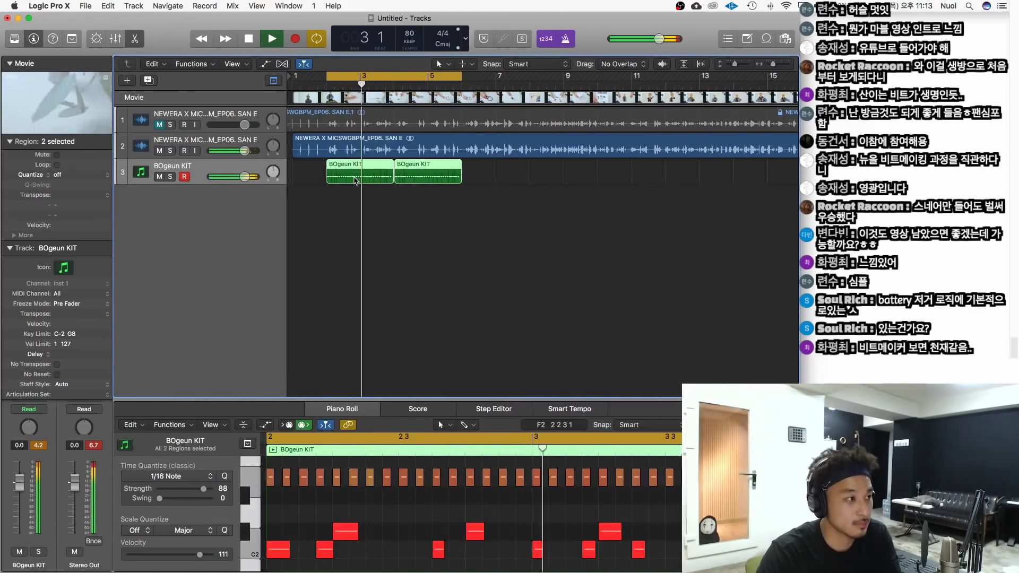
left_click(6, 249)
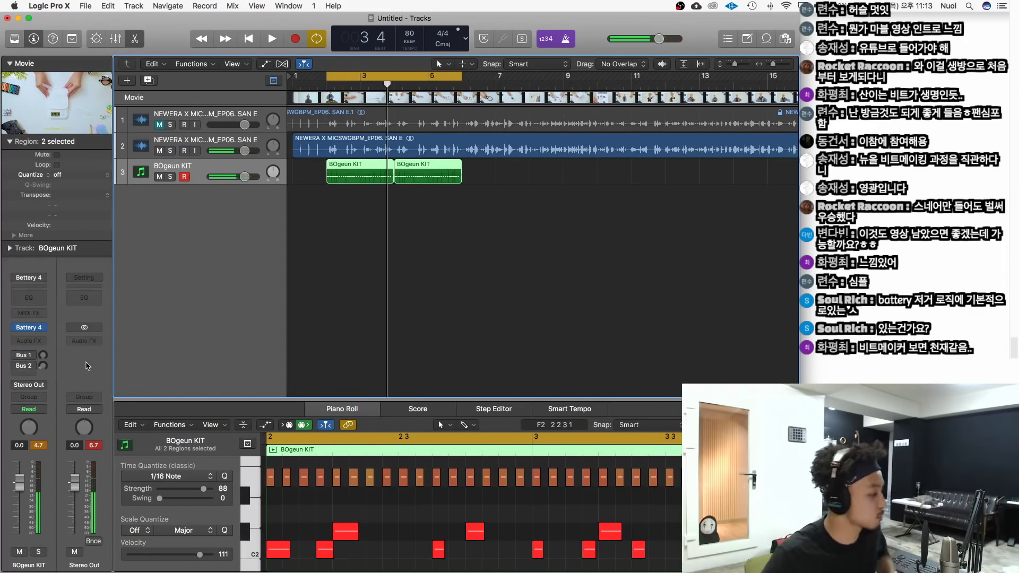
key("space")
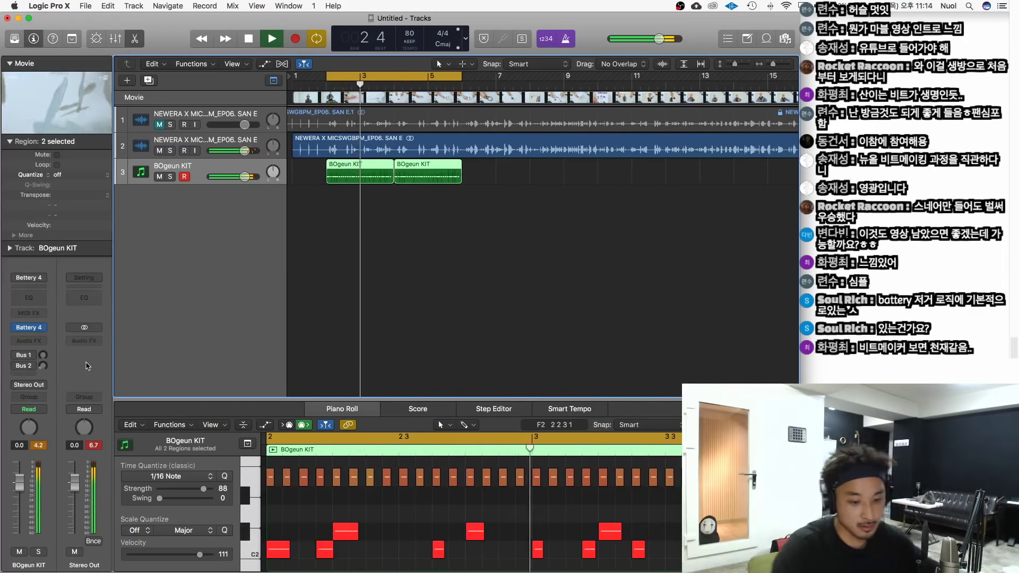
Stop playback, enlarge the Piano Roll, and delete the last two hi-hat notes before bar 4
left_click(450, 498)
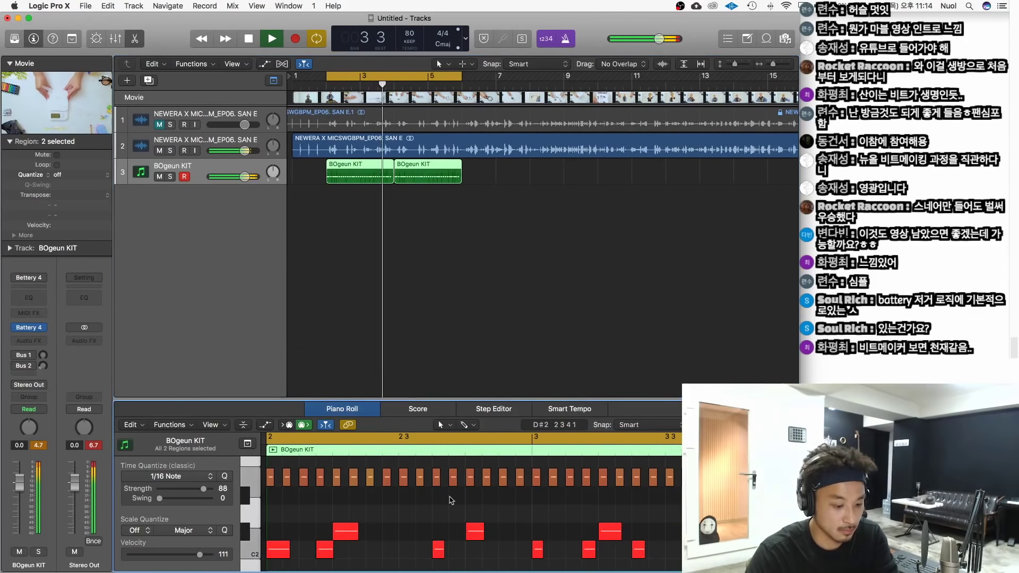
key("super+Left")
key("super+Left")
key("space")
left_click_drag(446, 399, 452, 319)
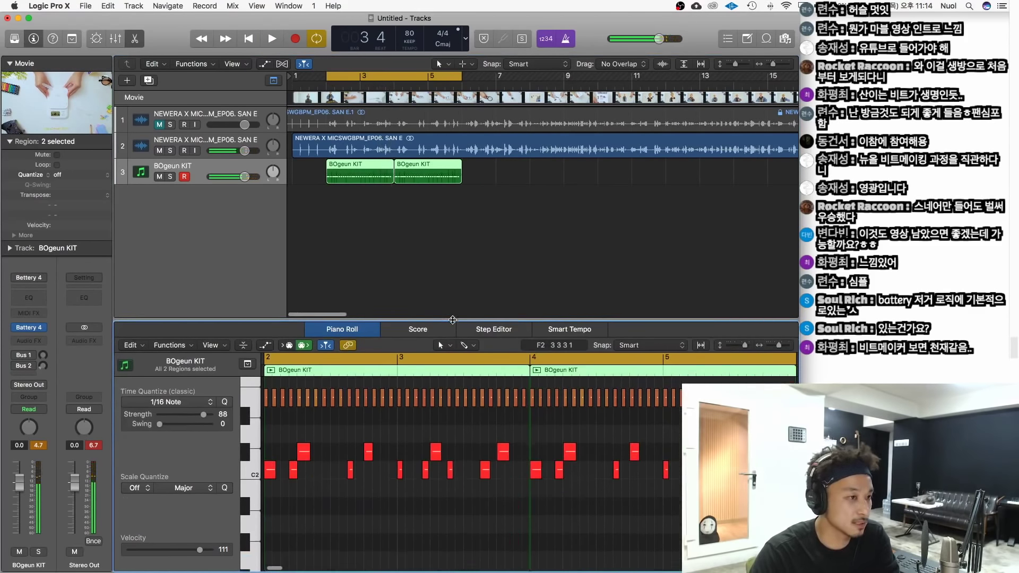
scroll(417, 414, "left", 1)
key("super+Right")
key("super+Right")
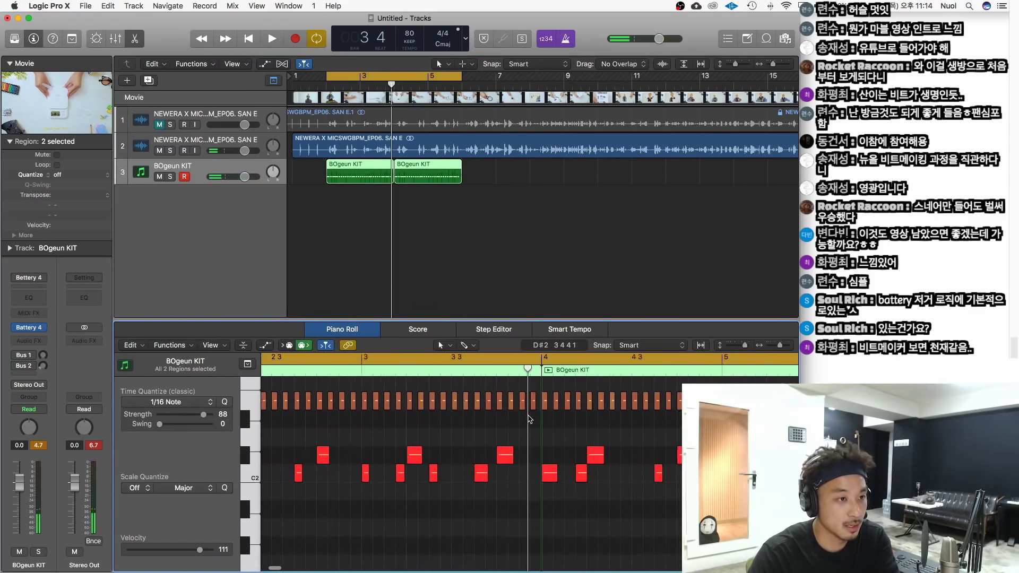
key("Delete")
scroll(521, 408, "left", 1)
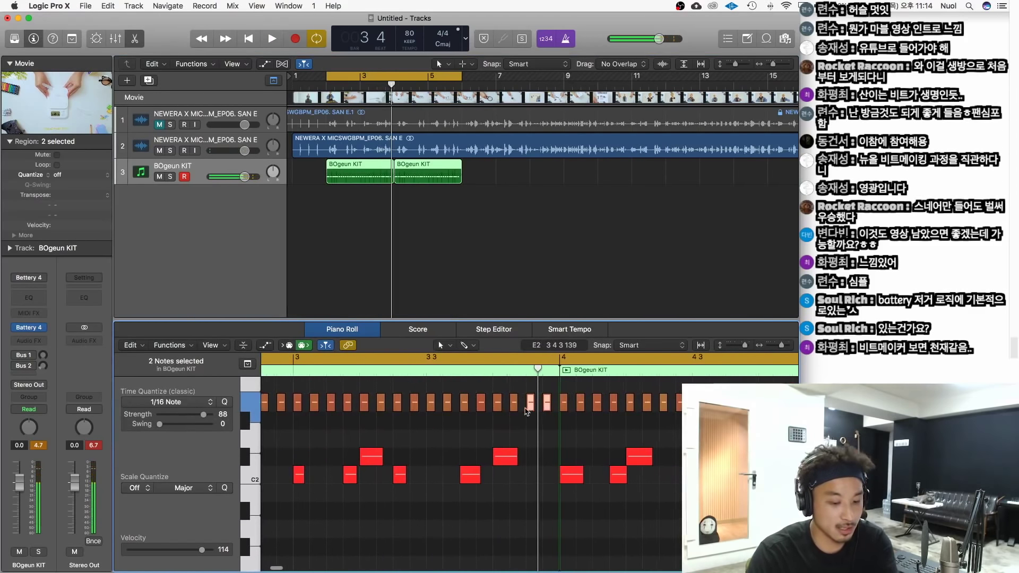
scroll(276, 414, "left", 1)
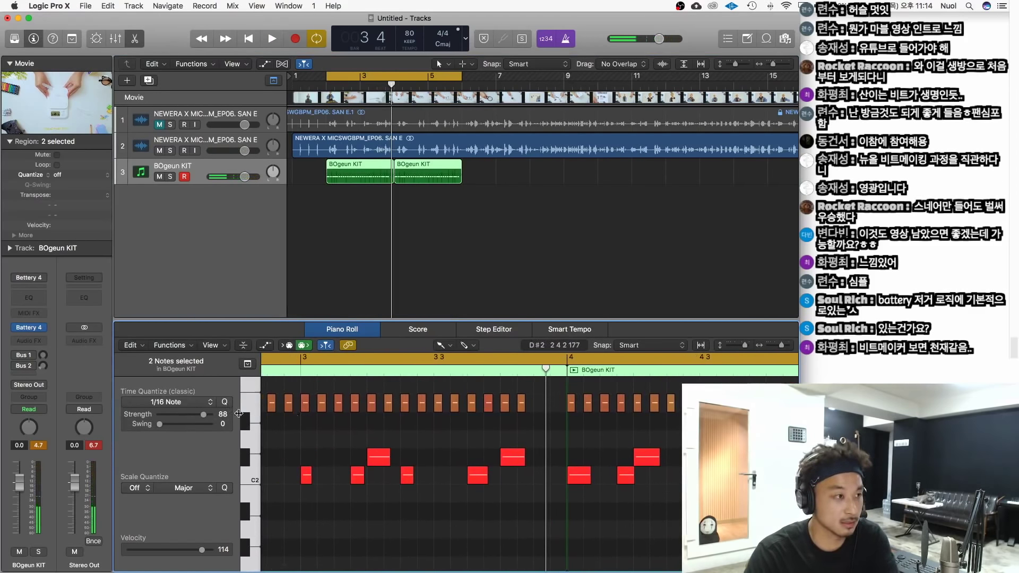
Set the time quantize to 1/32 Triplet (1/48) and fill the gap before bar 4 with a rapid hi-hat roll
left_click(196, 402)
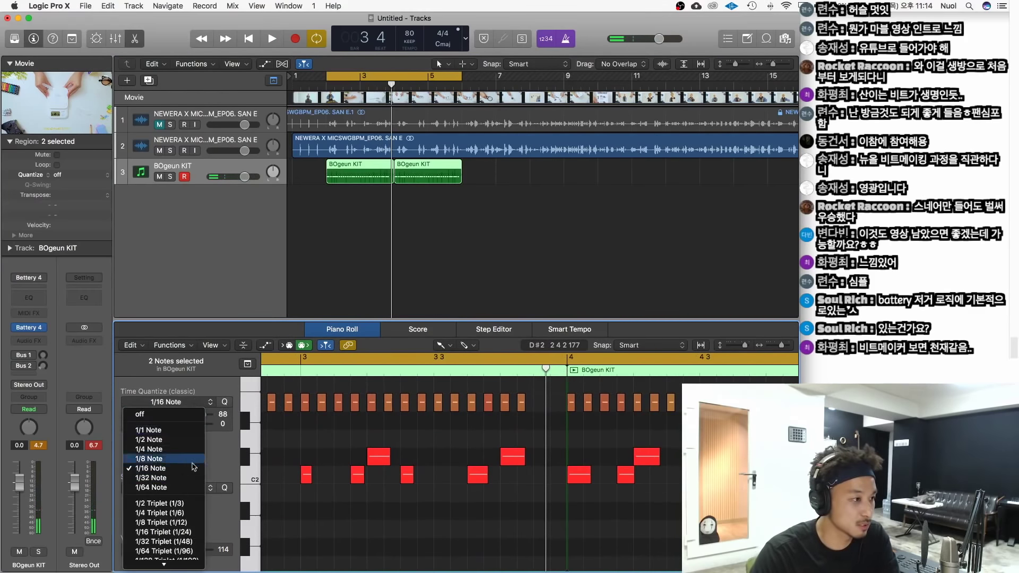
left_click(171, 542)
scroll(551, 408, "up", 3)
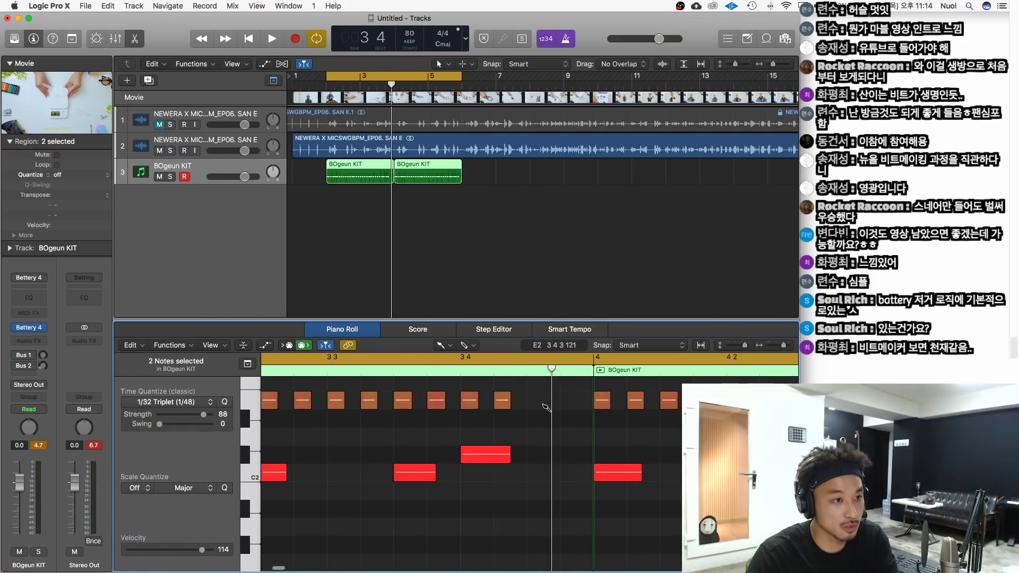
left_click(531, 401)
left_click(543, 401)
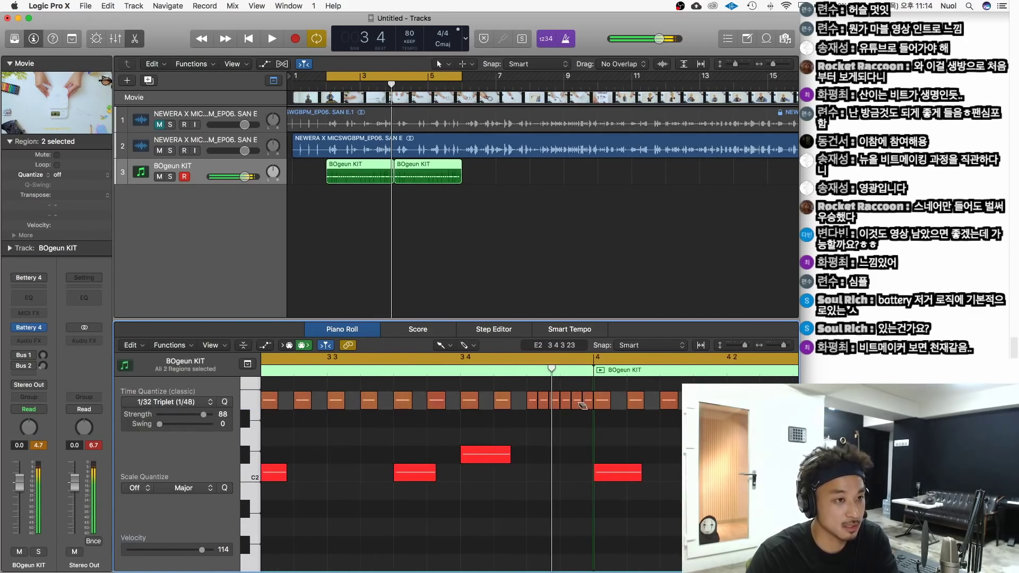
Play the drum loop to check the hi-hat roll, and show only the second drum region's notes
key("super+Left")
key("super+Left")
key("super+Left")
key("space")
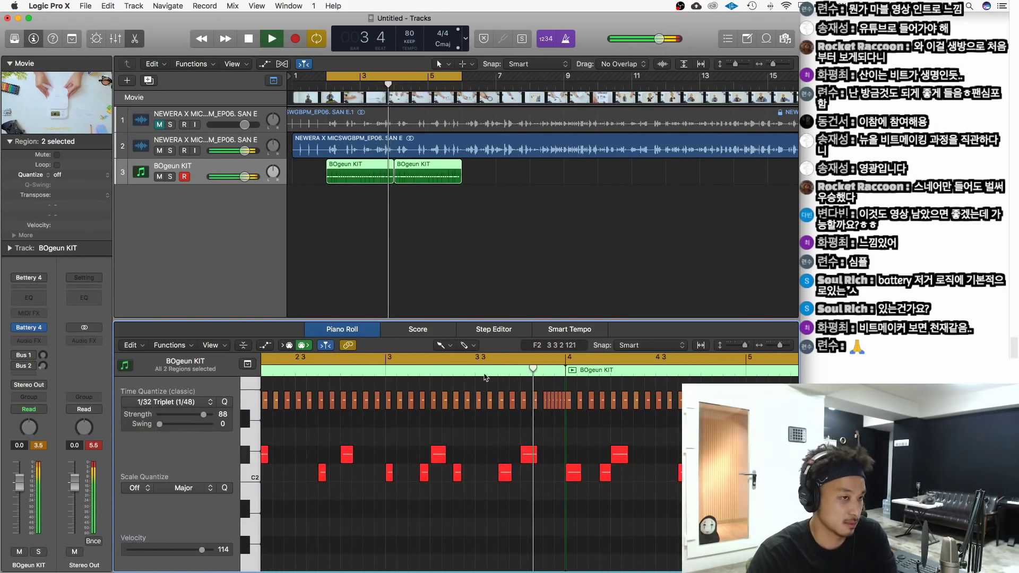
key("super+Left")
key("super+Left")
key("super+Left")
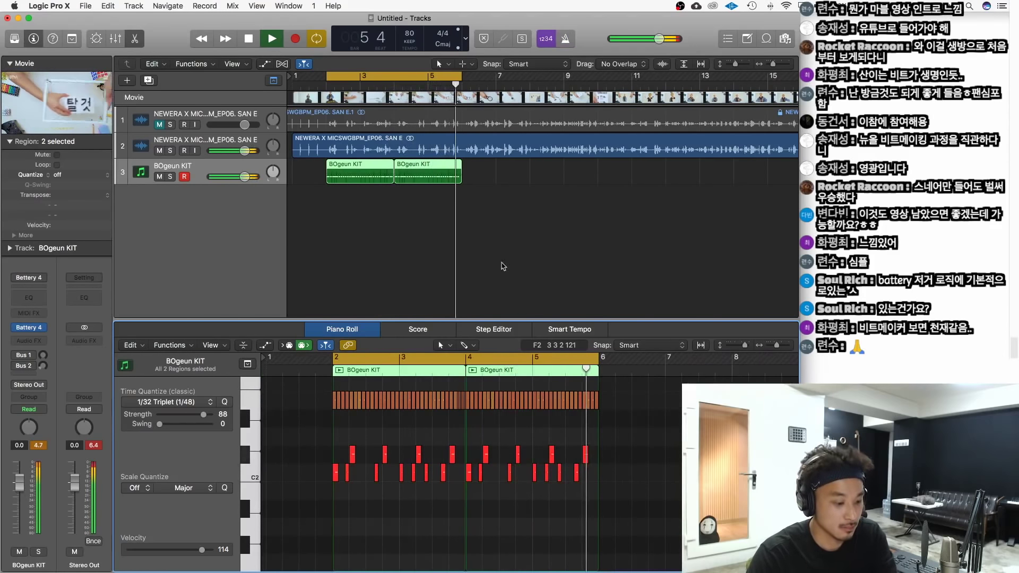
left_click(432, 181)
key("space")
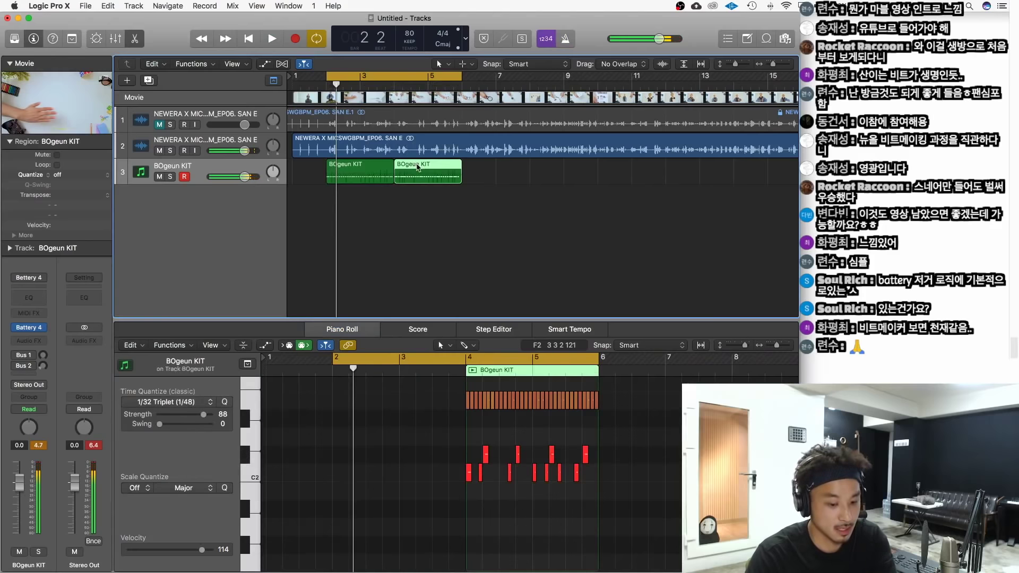
left_click_drag(432, 181, 434, 182)
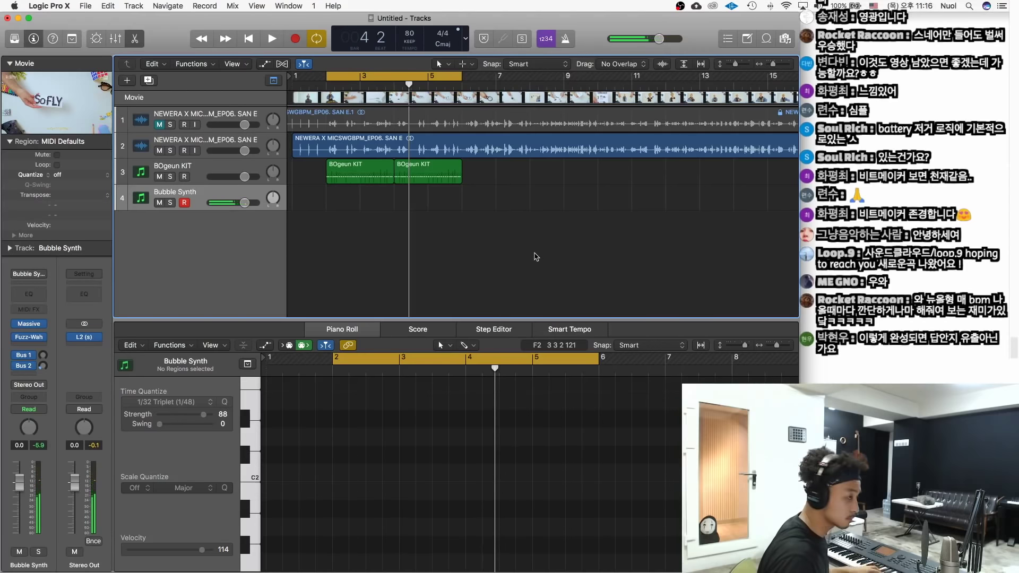
Record a melodic riff on the Bubble Synth track over the drum loop
key("Return")
key("r")
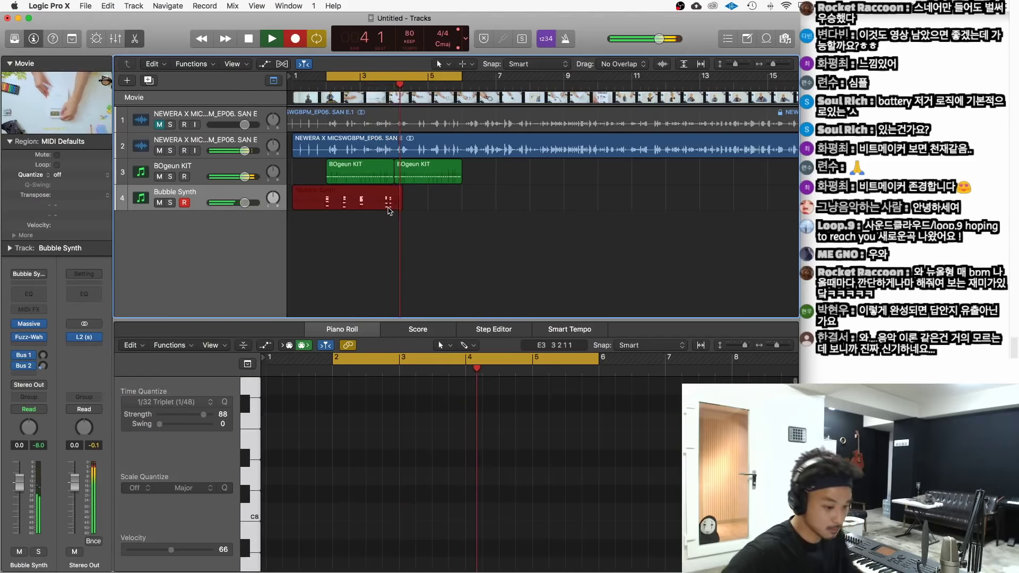
key("space")
Trim the Bubble Synth region to bars 2 to 4 and copy it directly after itself
left_click_drag(293, 206, 328, 209)
left_click_drag(407, 211, 384, 209)
left_click_drag(363, 204, 431, 205)
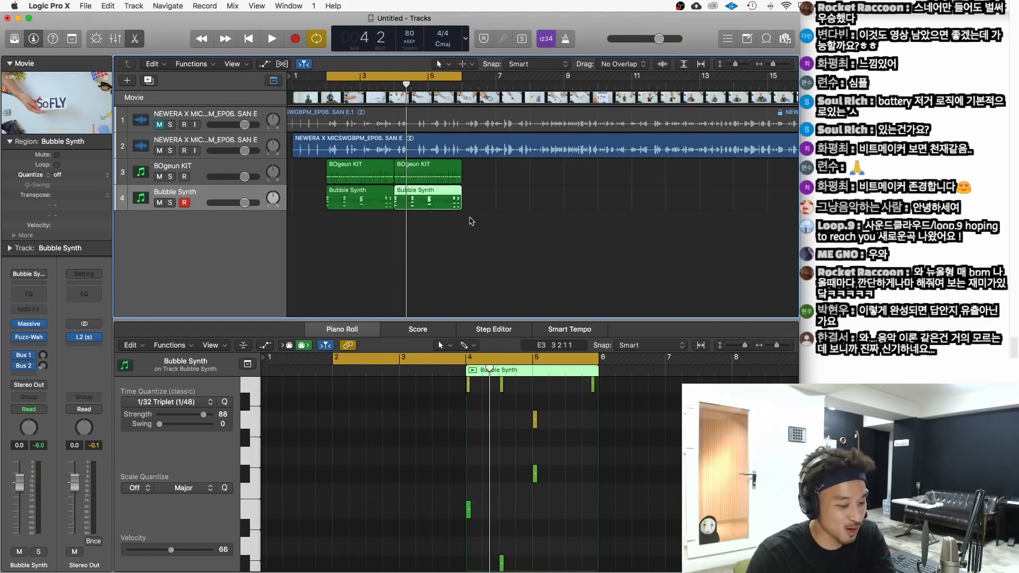
Play the loop with the synced movie in a floating window, enlarging the window and placing it below the tracks
key("space")
key("super+Left")
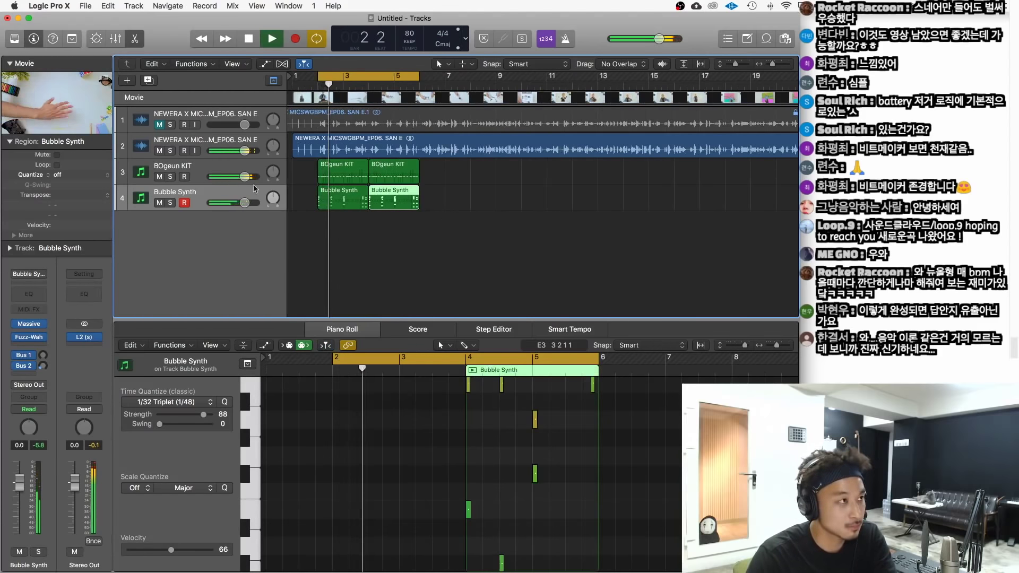
left_click(75, 116)
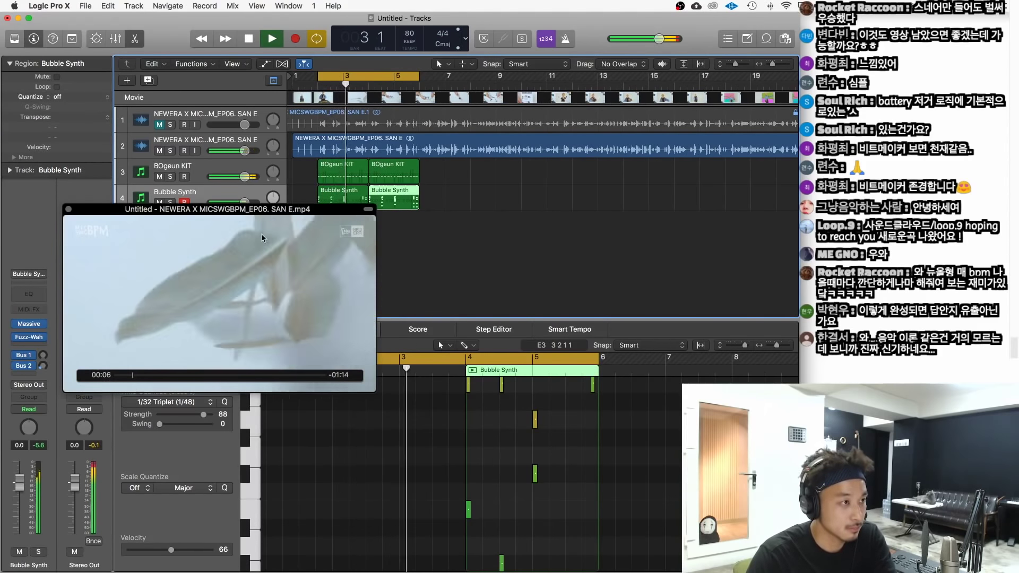
left_click_drag(260, 214, 219, 278)
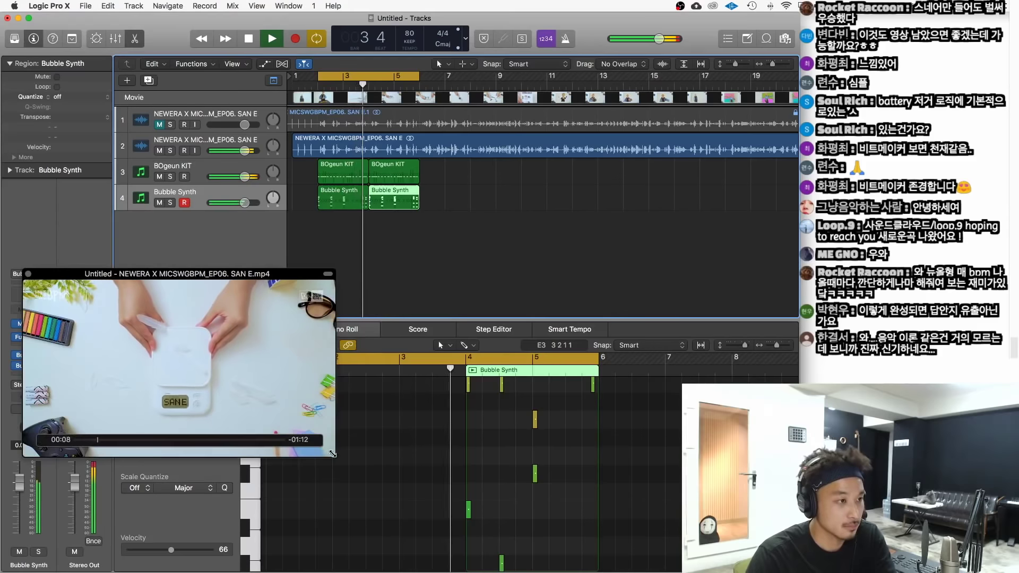
left_click_drag(335, 457, 444, 525)
left_click_drag(320, 276, 320, 295)
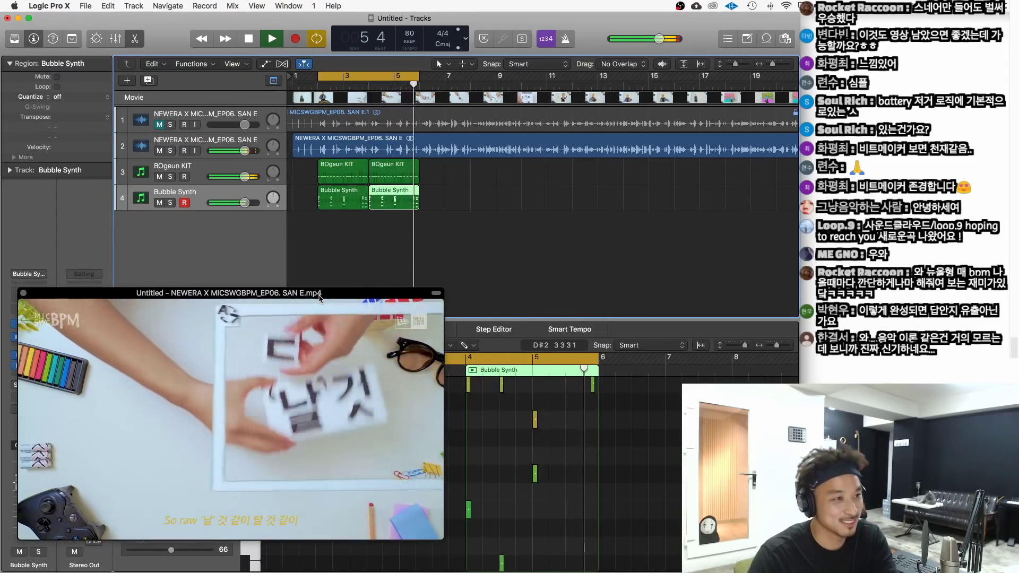
key("space")
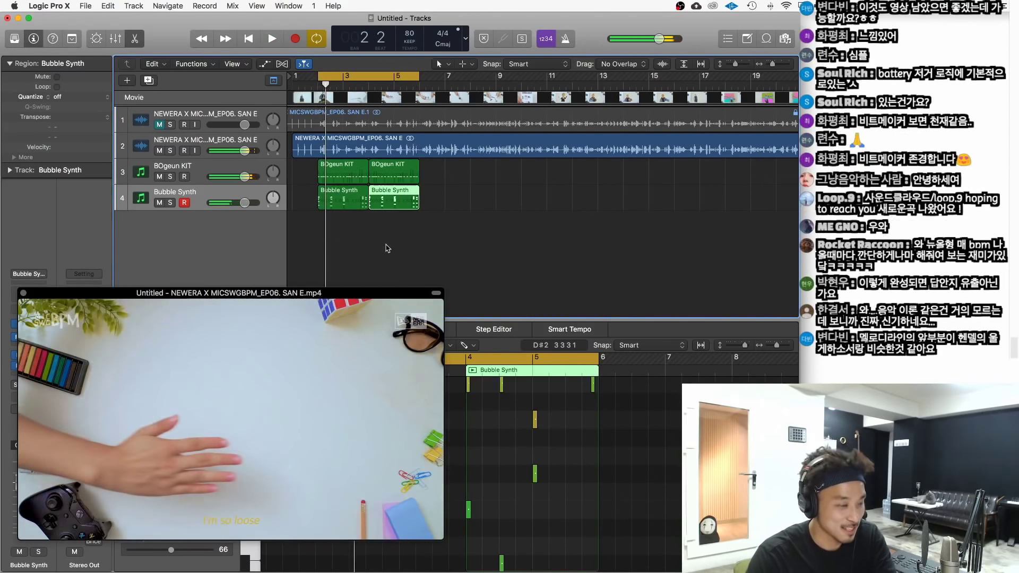
left_click_drag(326, 296, 436, 268)
Lower the Bubble Synth track's volume to -0.8 dB while the loop plays
key("space")
left_click_drag(245, 202, 243, 204)
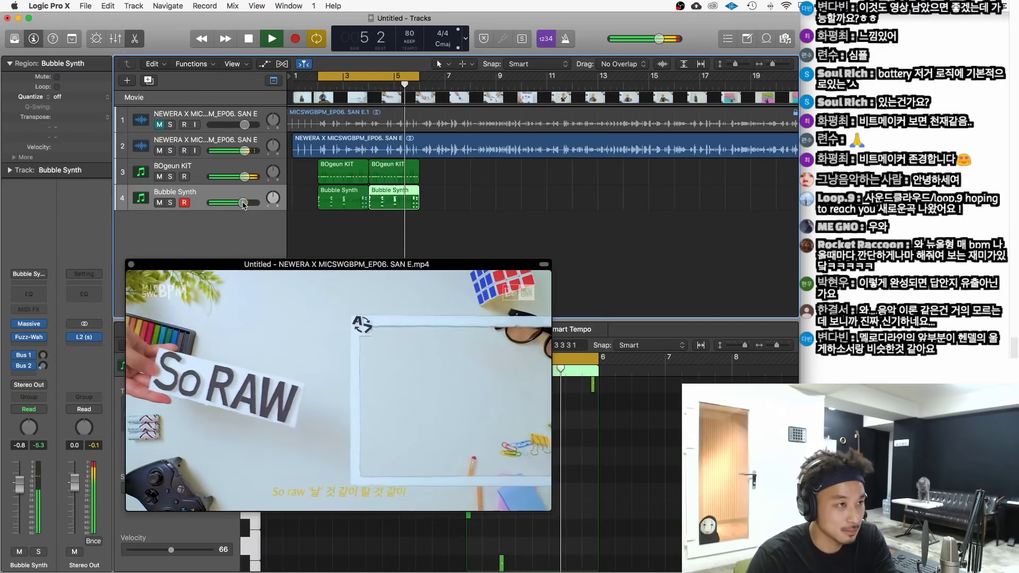
key("space")
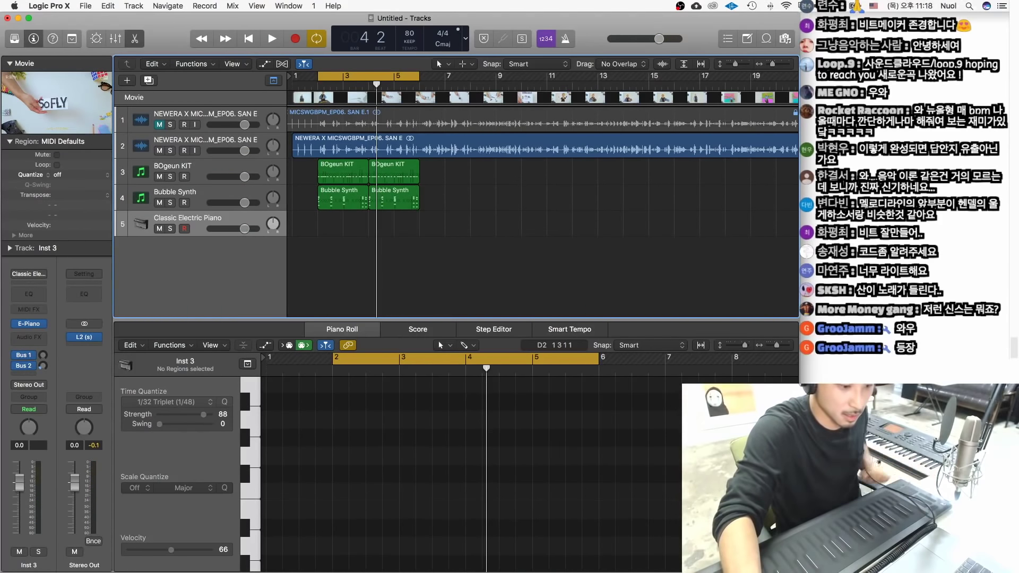
Switch to Audio MIDI Setup, check the MIDI devices shown there, and close the window
key("super+Tab")
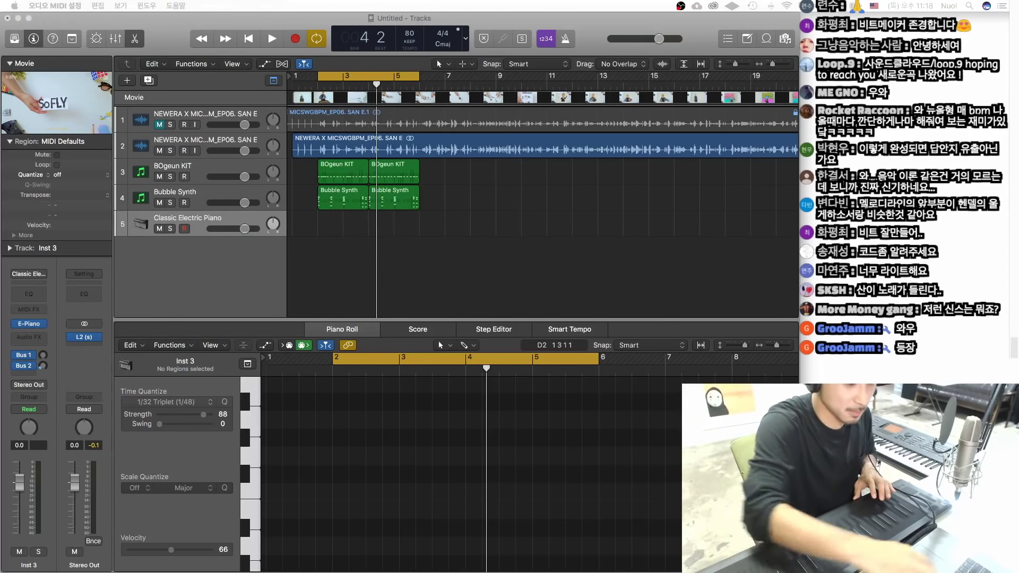
left_click_drag(700, 180, 805, 162)
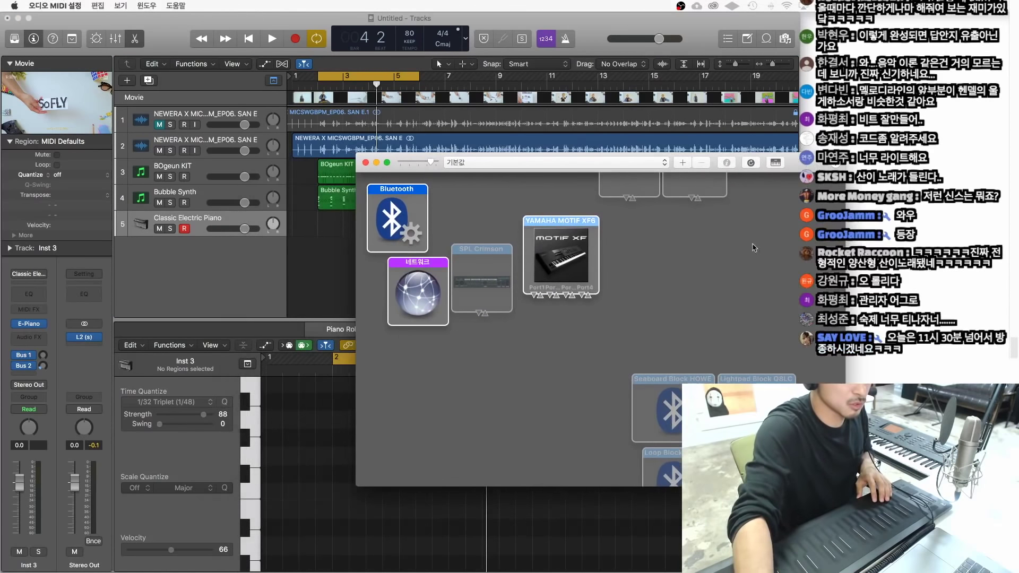
left_click(366, 163)
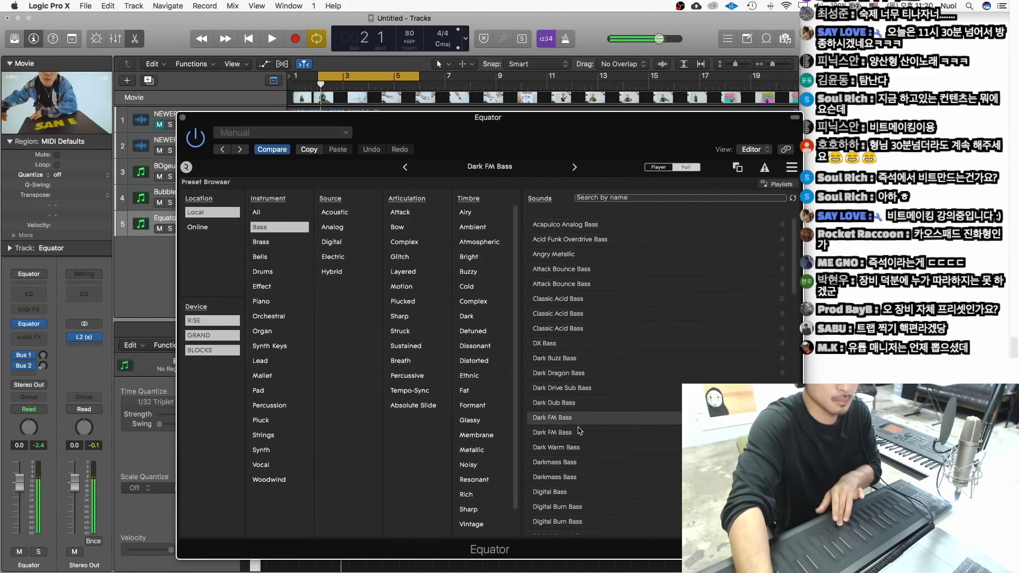
Compare the two Dark FM Bass presets in Equator, keep the first one, and close the instrument window
left_click(578, 434)
left_click(582, 422)
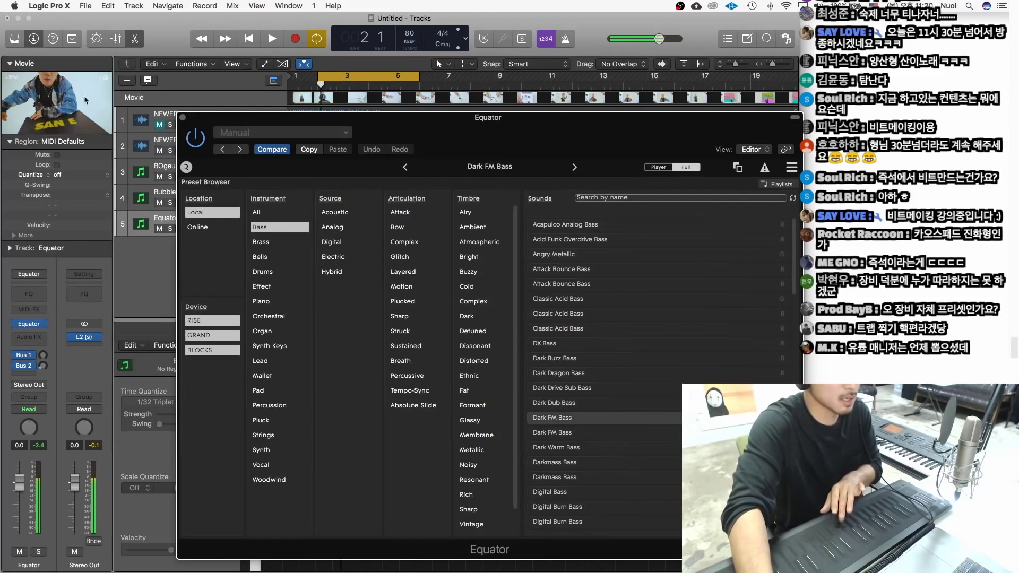
left_click(183, 118)
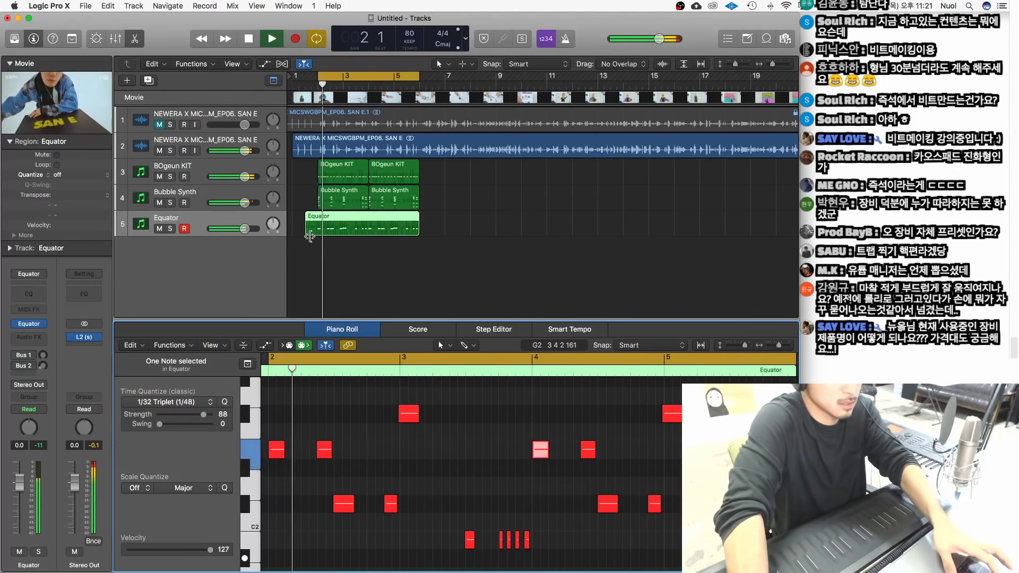
Trim the start of the Equator bass region to bar 2 and quantize all its notes to 1/16
left_click_drag(310, 236, 323, 237)
left_click(458, 450)
key("super+a")
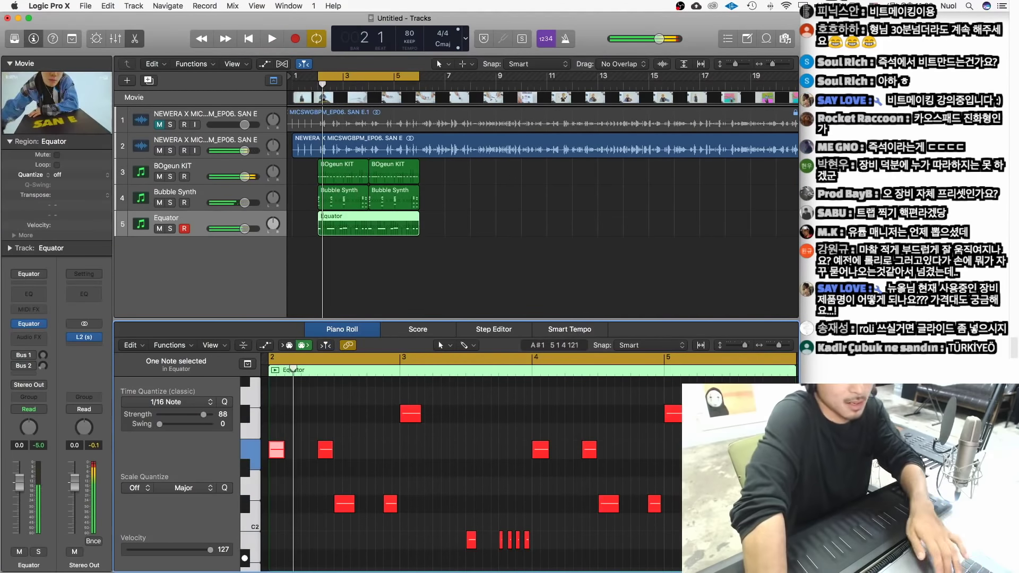
Delete the five low fill notes at the end of the Equator bass region, before bar 6
scroll(550, 546, "right", 5)
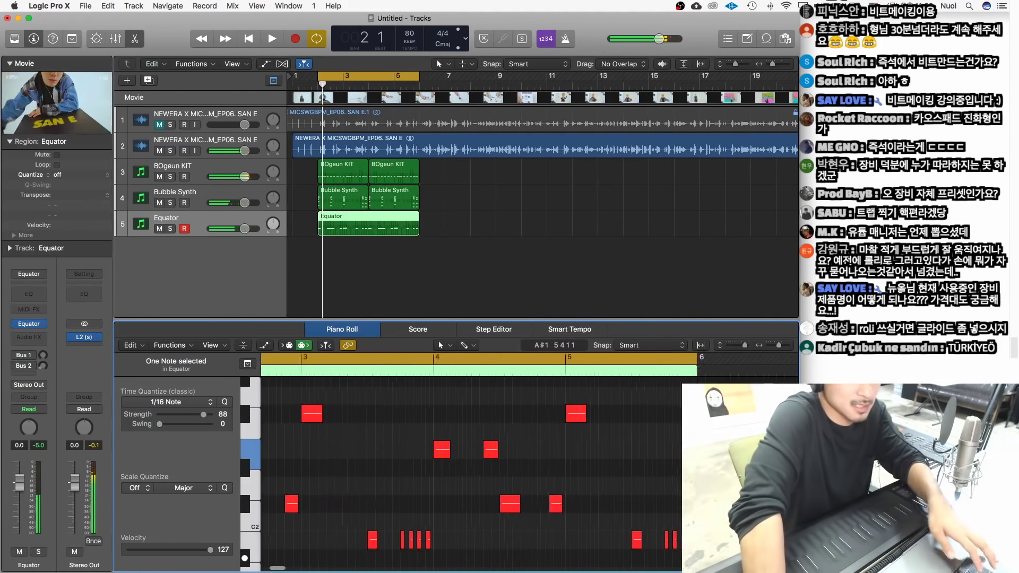
left_click_drag(550, 548, 683, 524)
key("Delete")
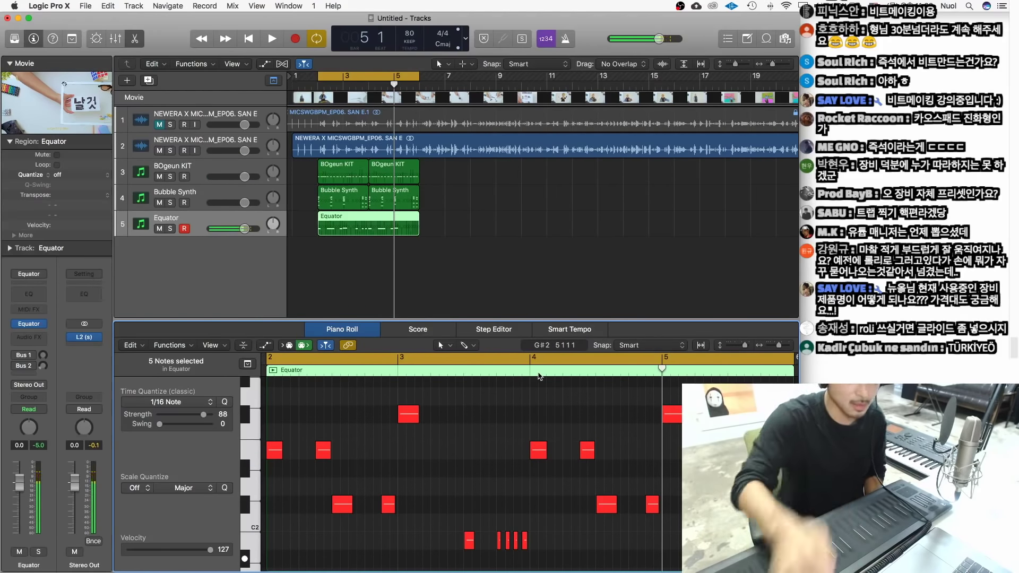
Play the loop and overdub new bass notes on the Equator track
key("space")
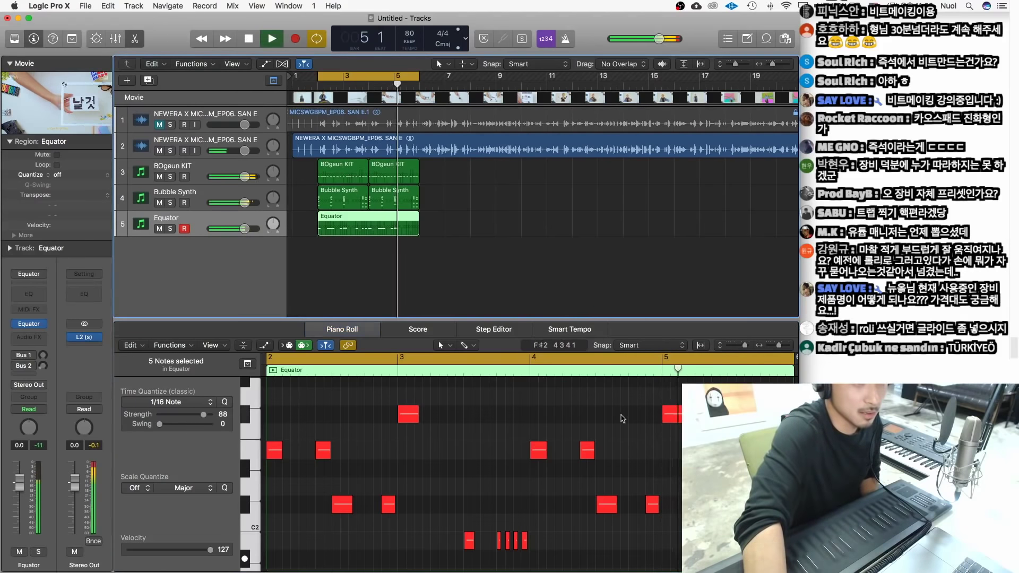
left_click(453, 373)
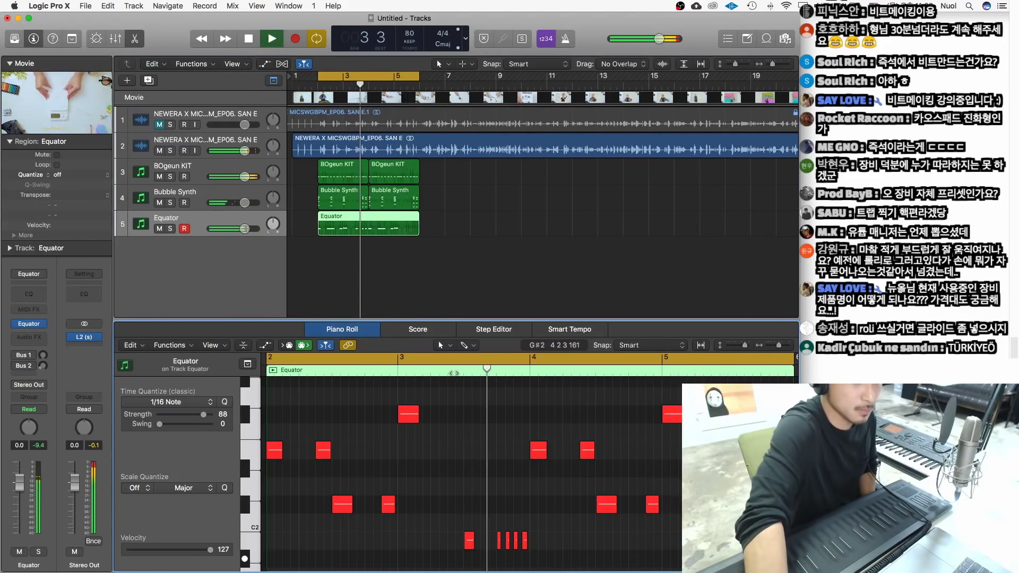
key("r")
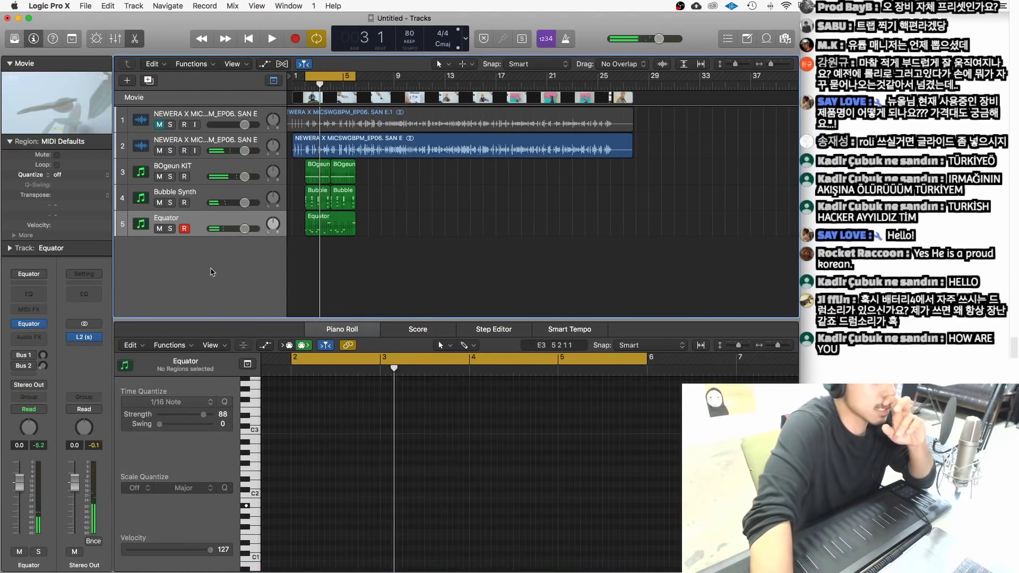
Add a new software instrument track below the Equator track and load Alchemy in stereo on it
double_click(211, 272)
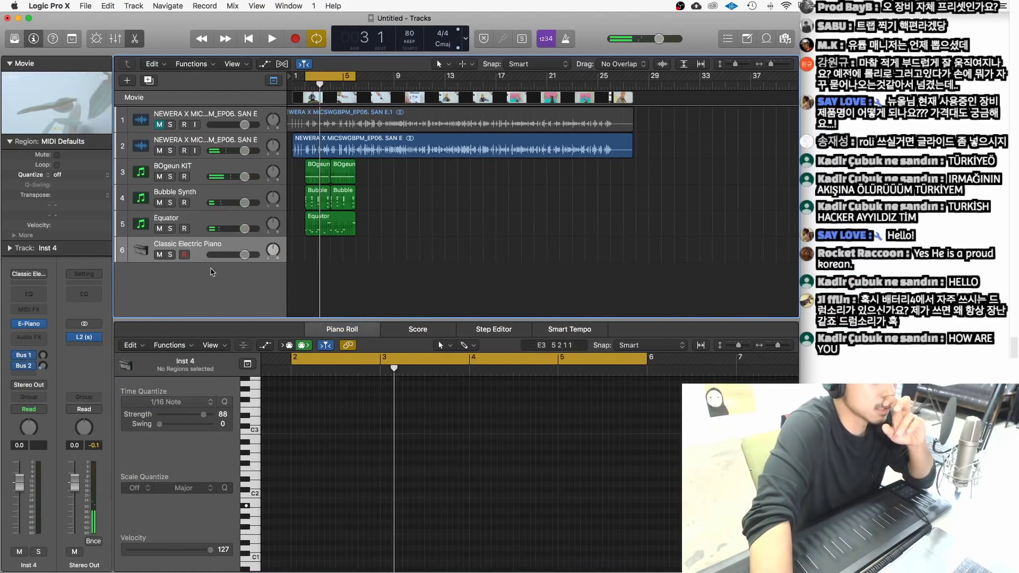
left_click(40, 326)
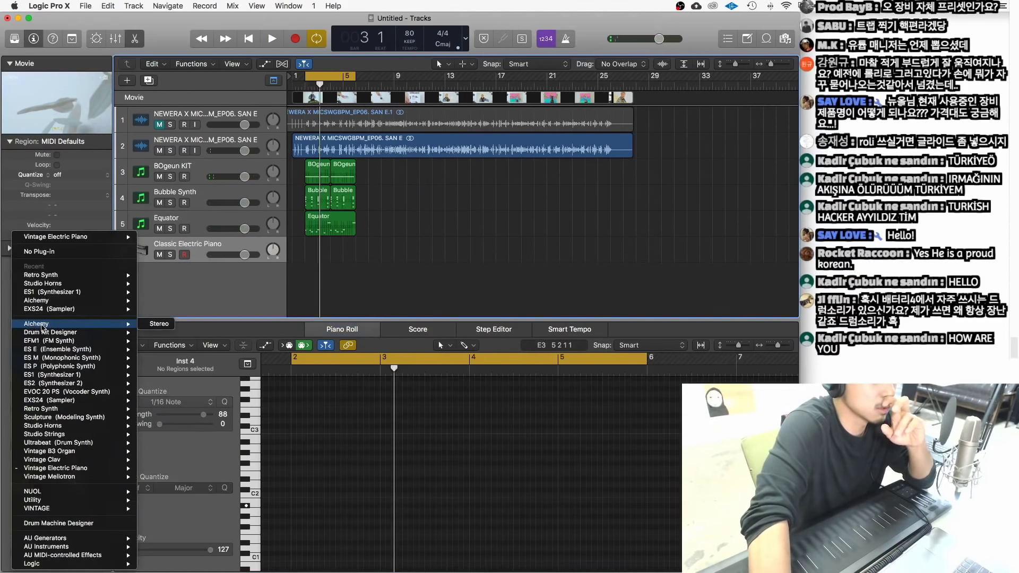
left_click(150, 325)
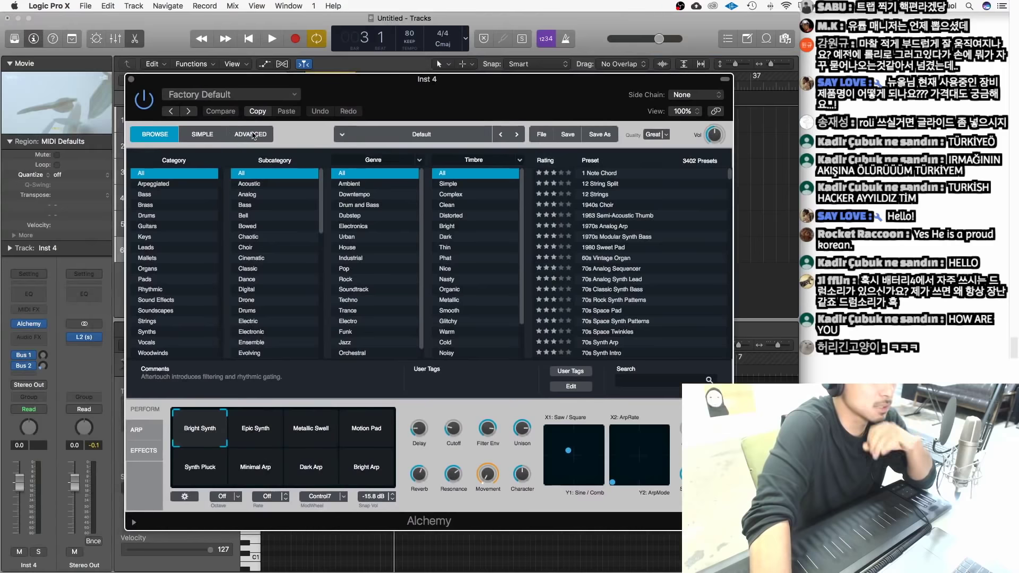
Show Alchemy's advanced view and initialize the preset
left_click(254, 135)
left_click(202, 134)
left_click(255, 136)
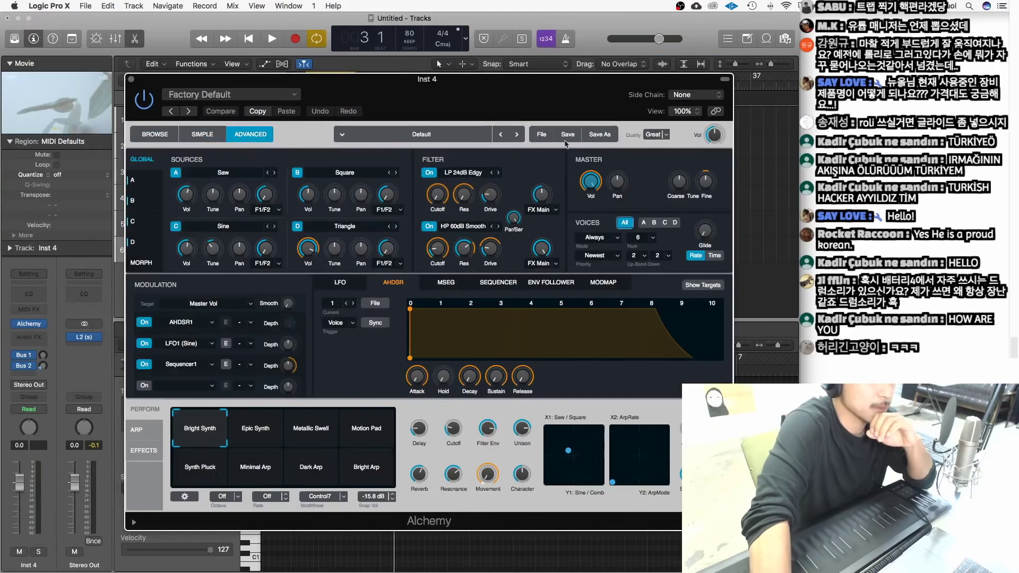
left_click(538, 137)
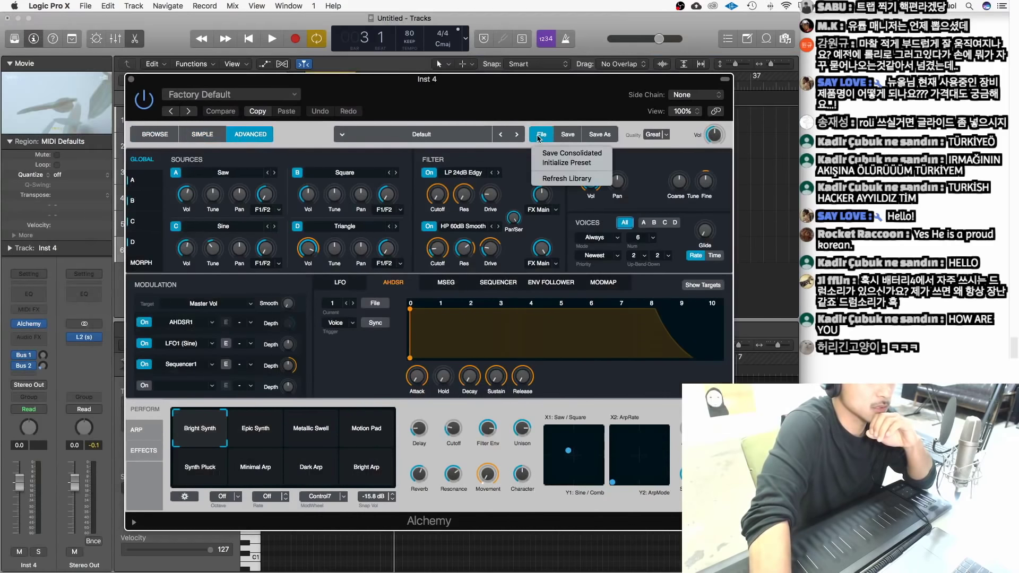
left_click(564, 163)
Start an audio import for source A and audition the two Single Samples in the Vocals > Solo Vocals library folder
left_click(228, 174)
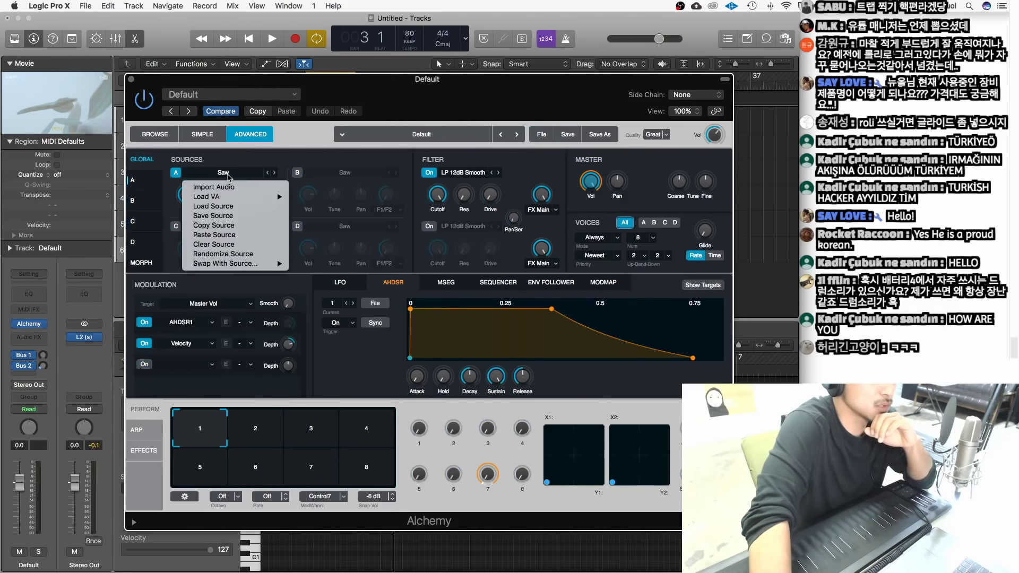
left_click(229, 186)
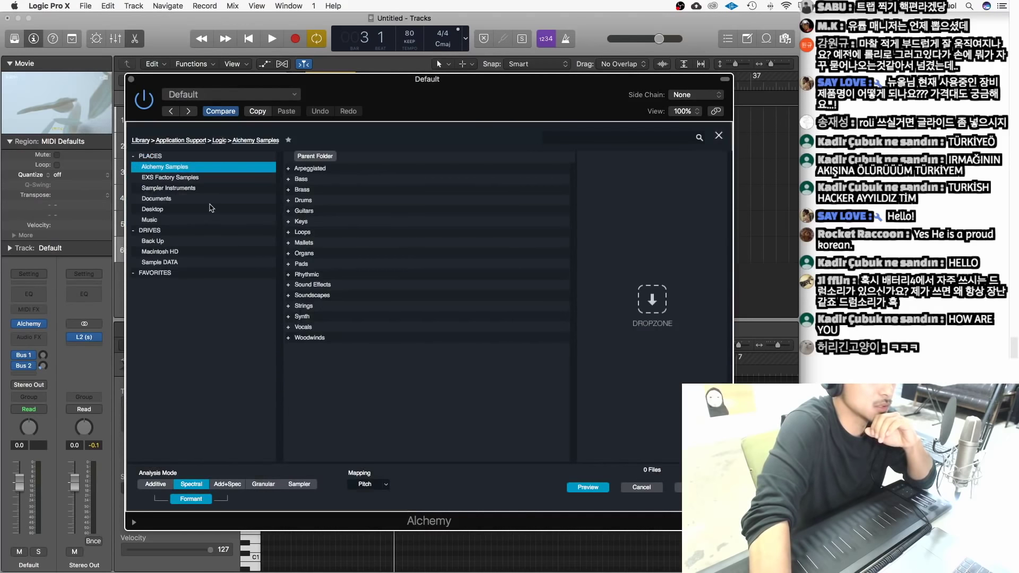
double_click(311, 328)
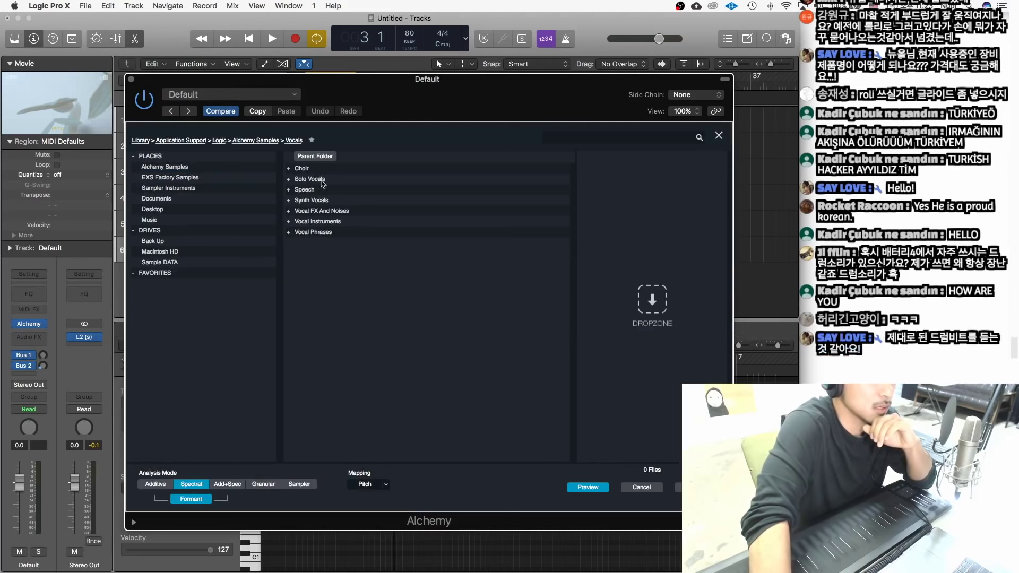
double_click(310, 180)
left_click(332, 182)
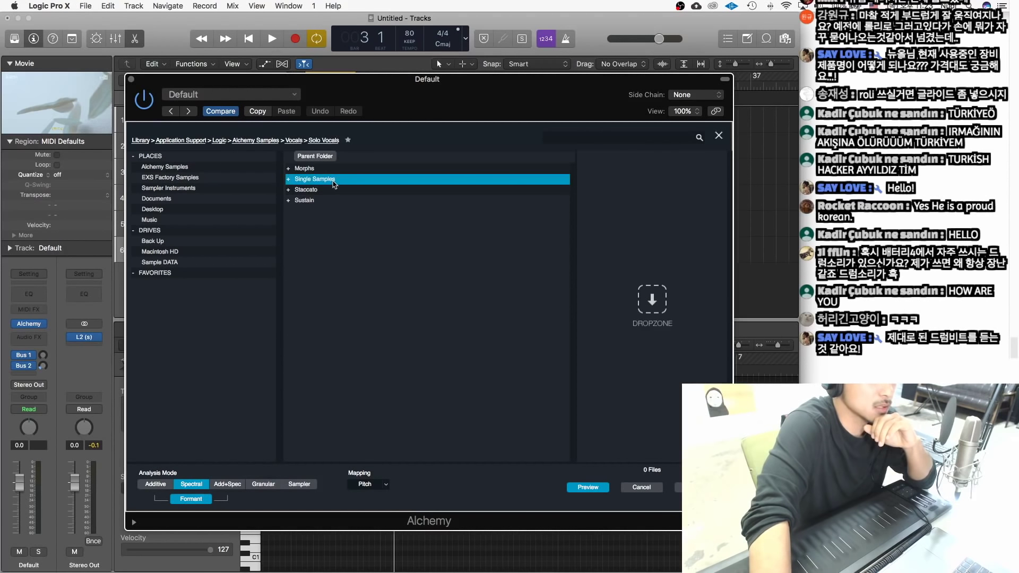
double_click(333, 183)
left_click(320, 171)
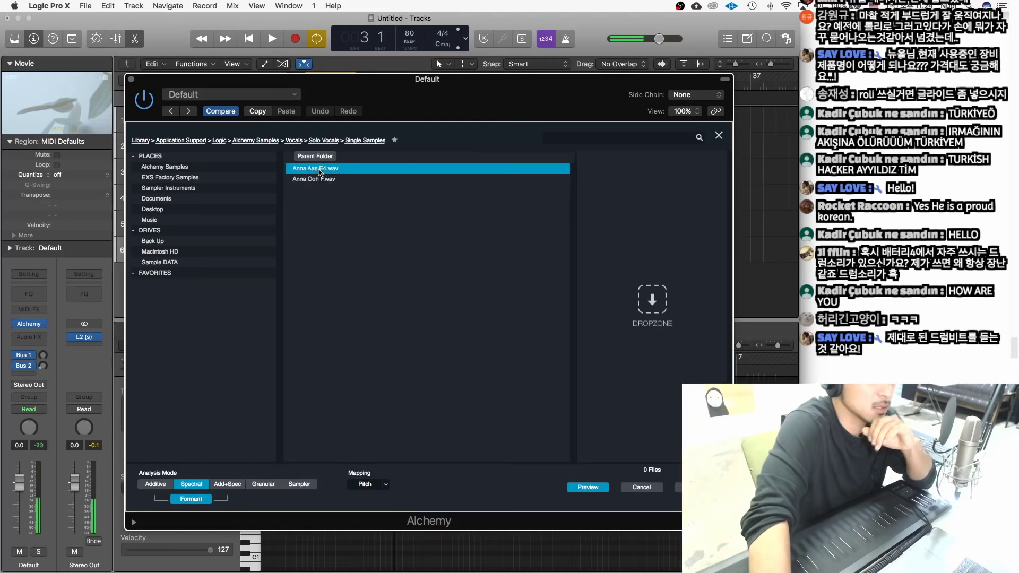
left_click(325, 179)
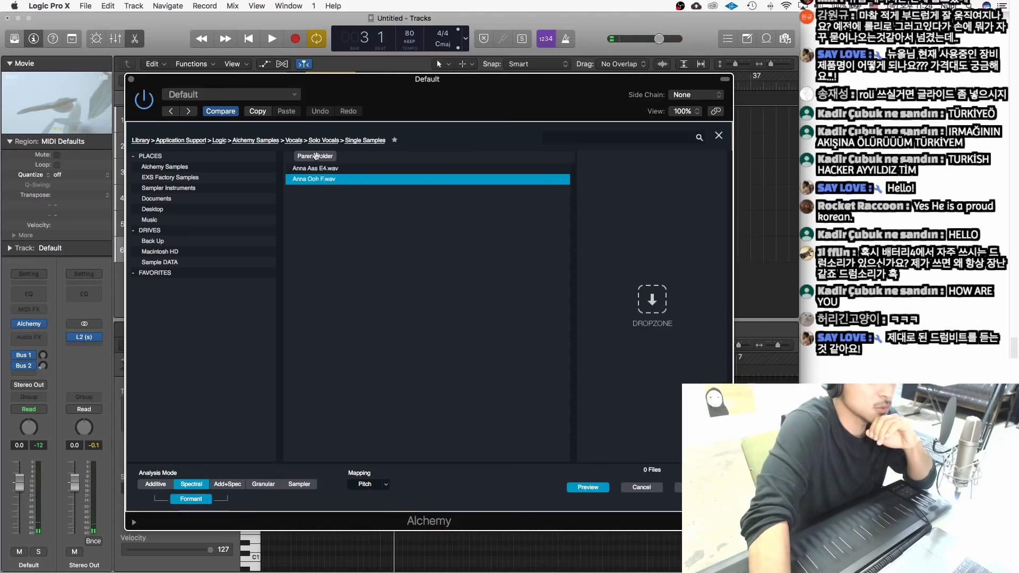
Browse the Solo Vocals staccato samples and go through the syllable folders of Amanda Staccato
left_click(316, 156)
double_click(316, 190)
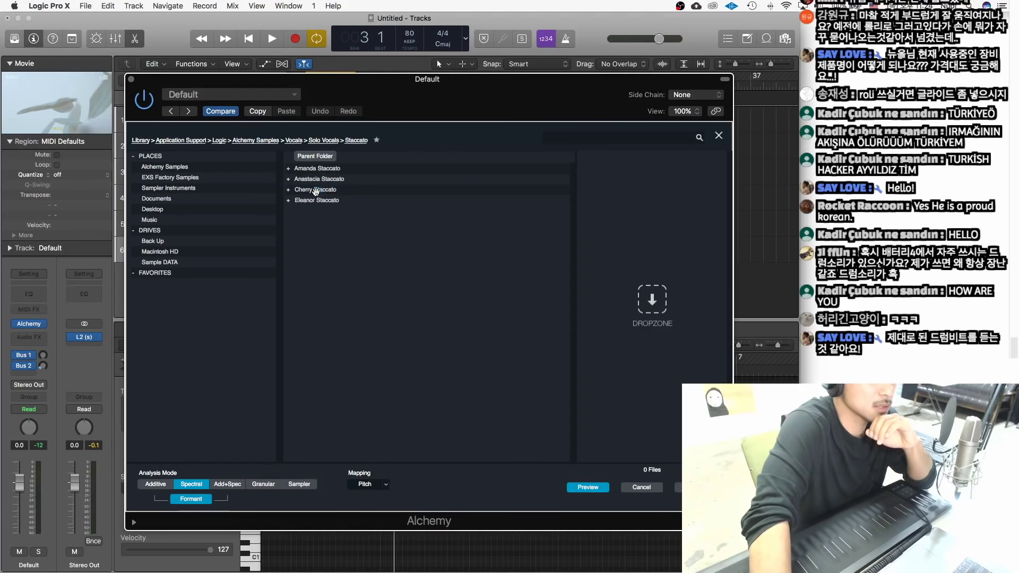
double_click(325, 169)
left_click(320, 190)
left_click(322, 222)
left_click(332, 201)
left_click(334, 187)
left_click(331, 221)
left_click(334, 169)
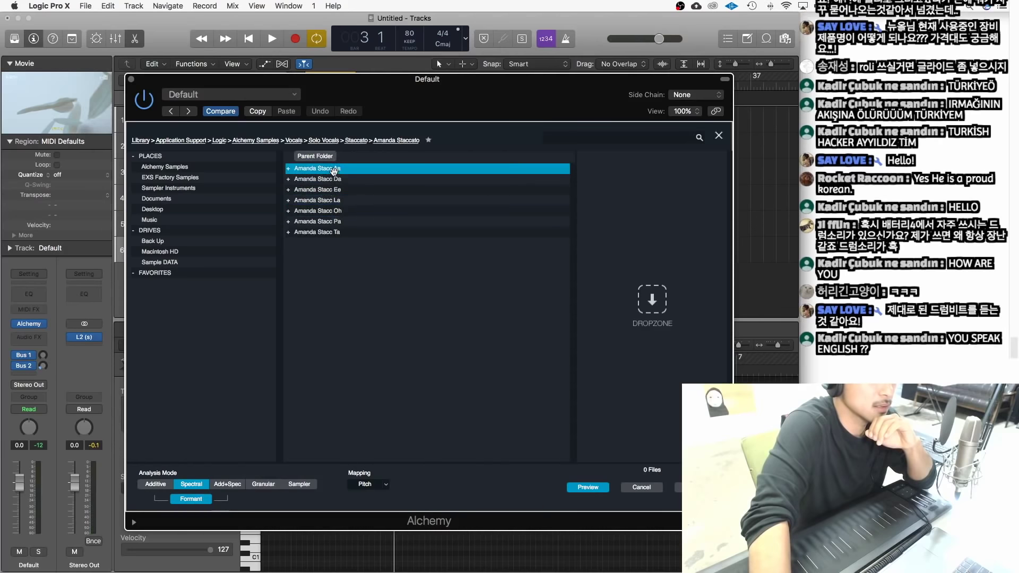
Audition a few Amanda Stacc Da samples and import the whole set, from Da 1 A2 to Da 3 G3, into source A
double_click(334, 179)
left_click(379, 200)
left_click(374, 294)
left_click(370, 377)
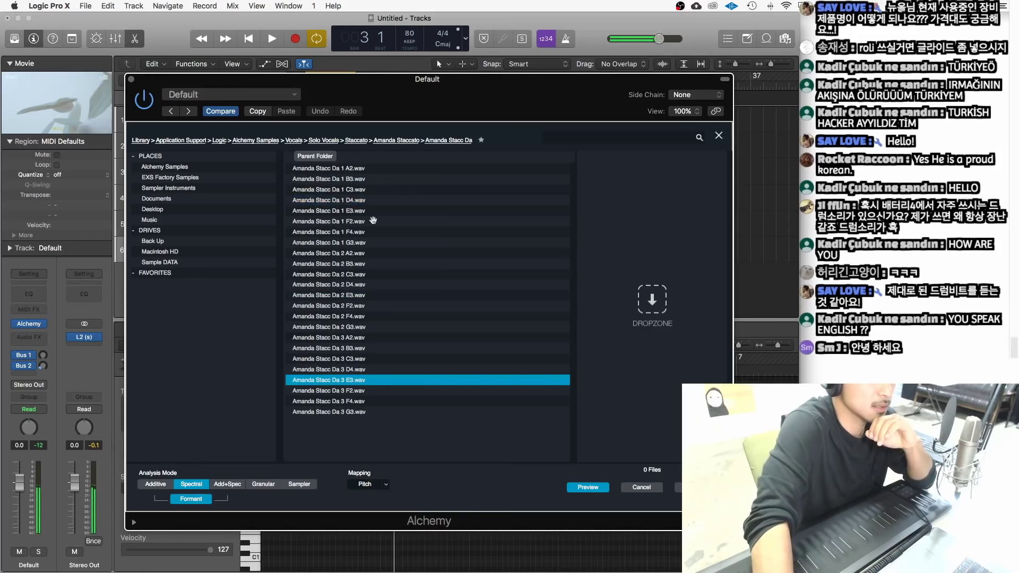
left_click(379, 168)
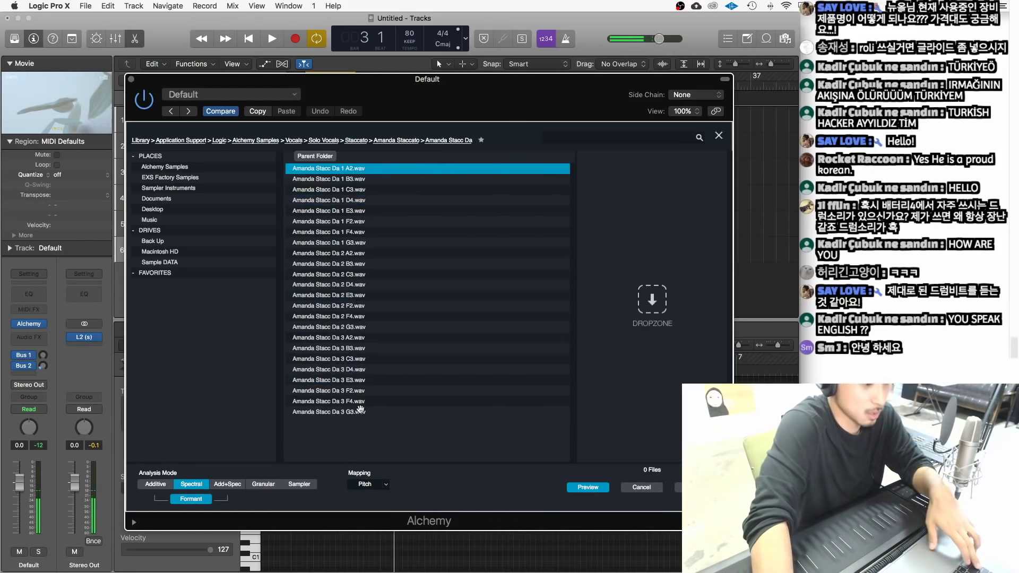
left_click(366, 412, "shift")
key("Return")
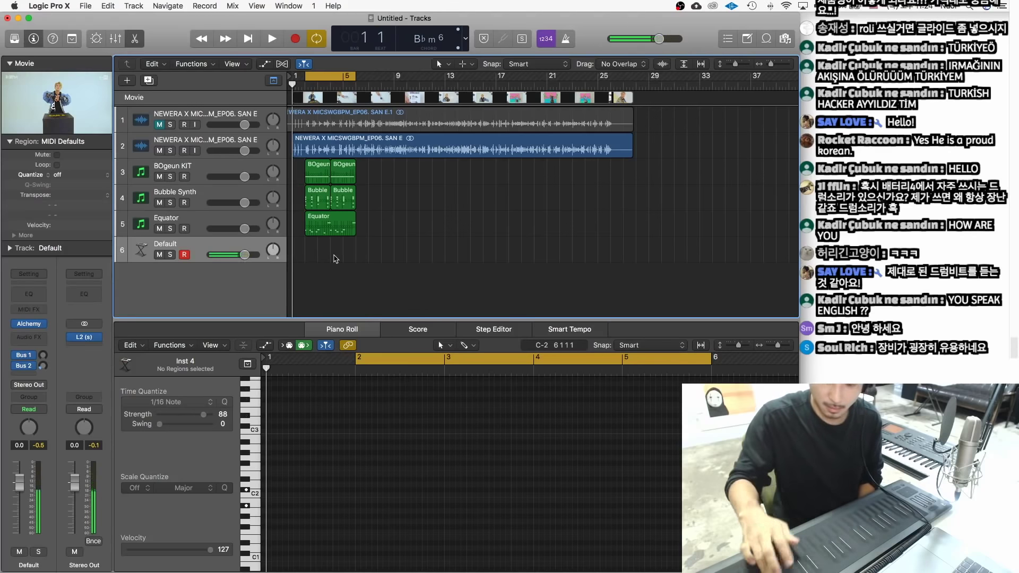
Set the Alchemy track's Bus 2 send to -14.8 and record a short staccato vocal phrase on the track
mouse_move(41, 325)
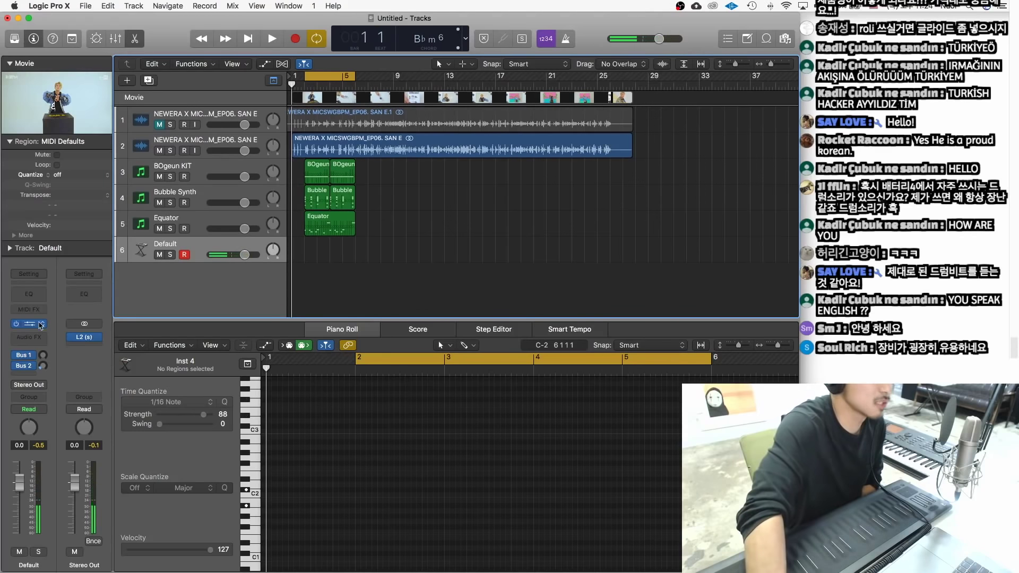
left_click(42, 366)
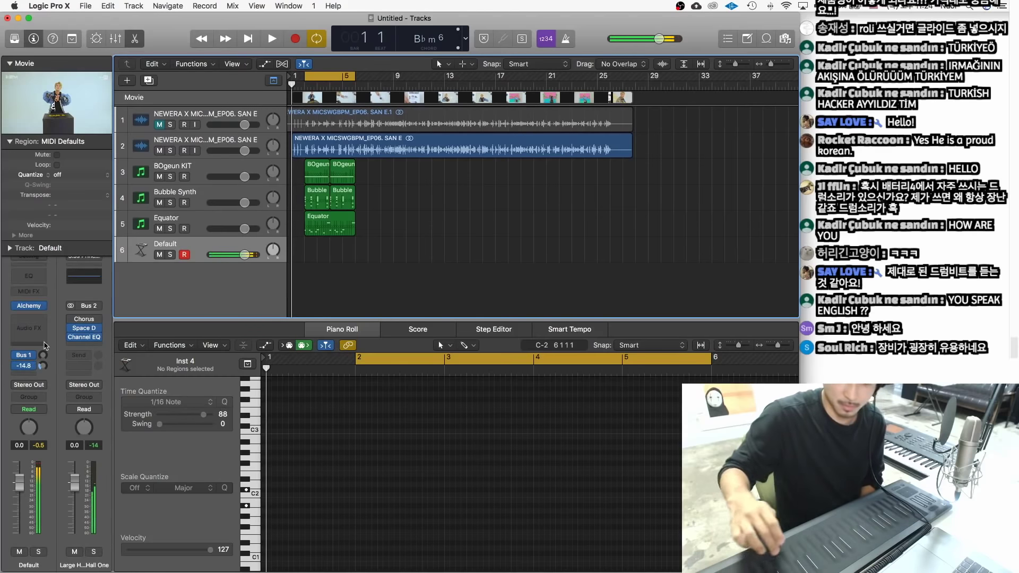
key("r")
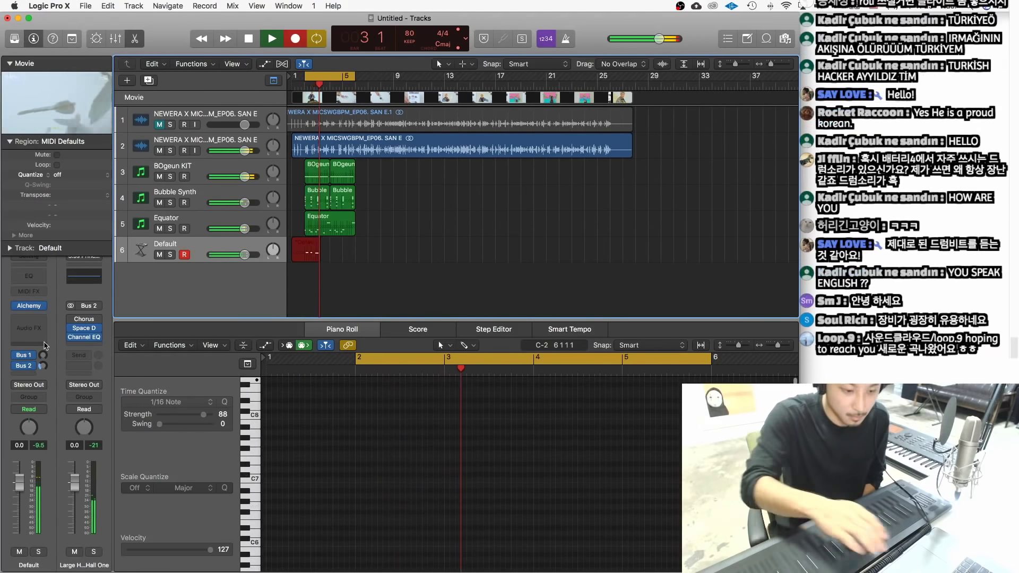
key("space")
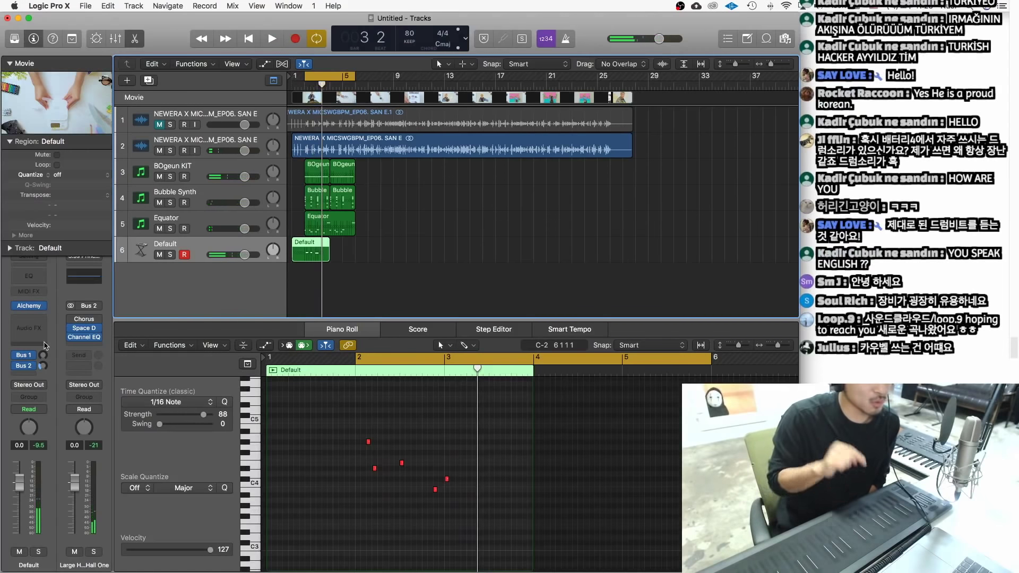
Play back the vocal phrase, trim its region to start at bar 2, and repeat it to bar 6
key("space")
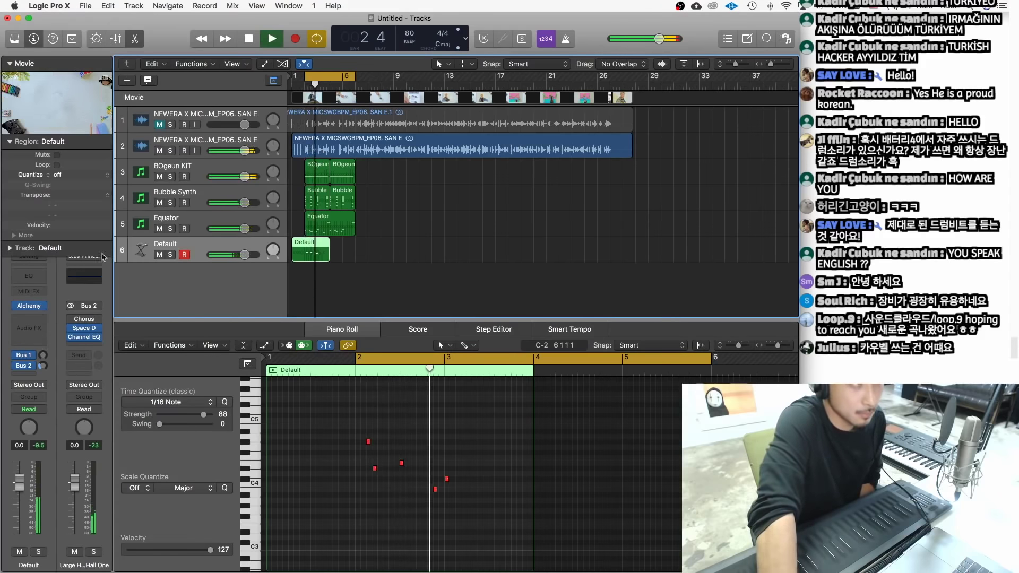
left_click_drag(293, 256, 343, 256)
Add an electric piano track and a second Equator track, and load the DX Bell preset on the new Equator track
double_click(260, 288)
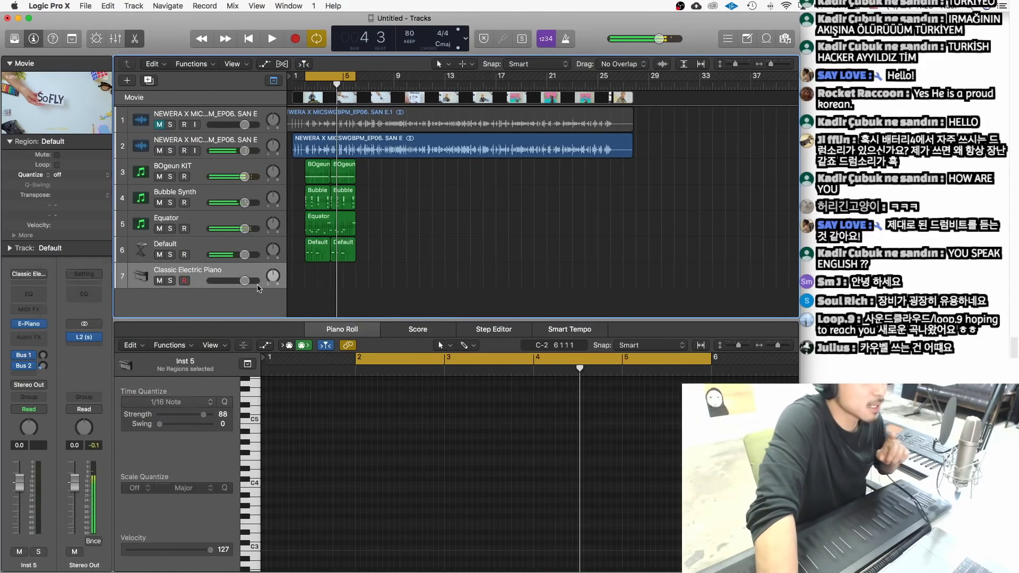
left_click(202, 223)
left_click(350, 80)
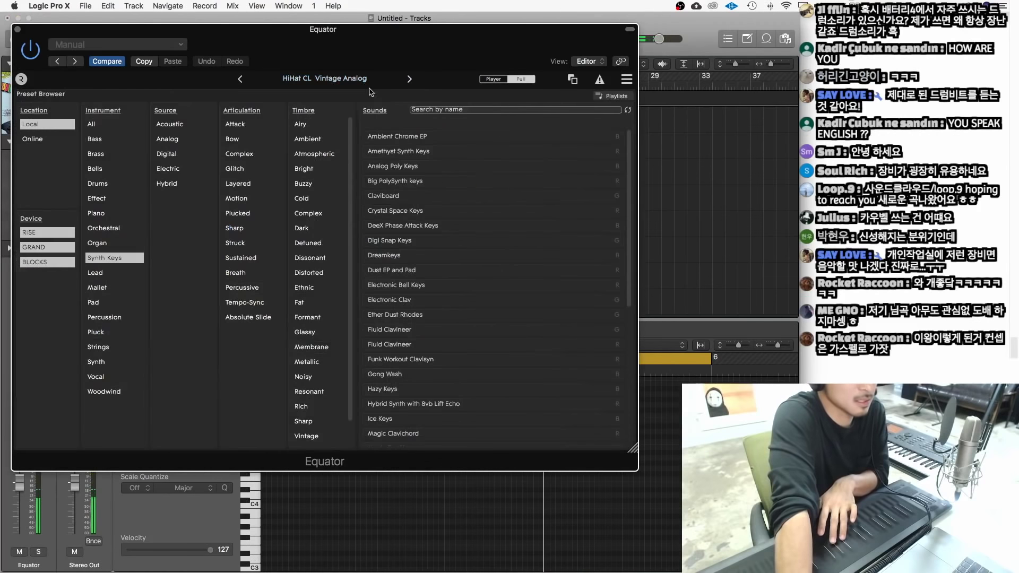
left_click(113, 168)
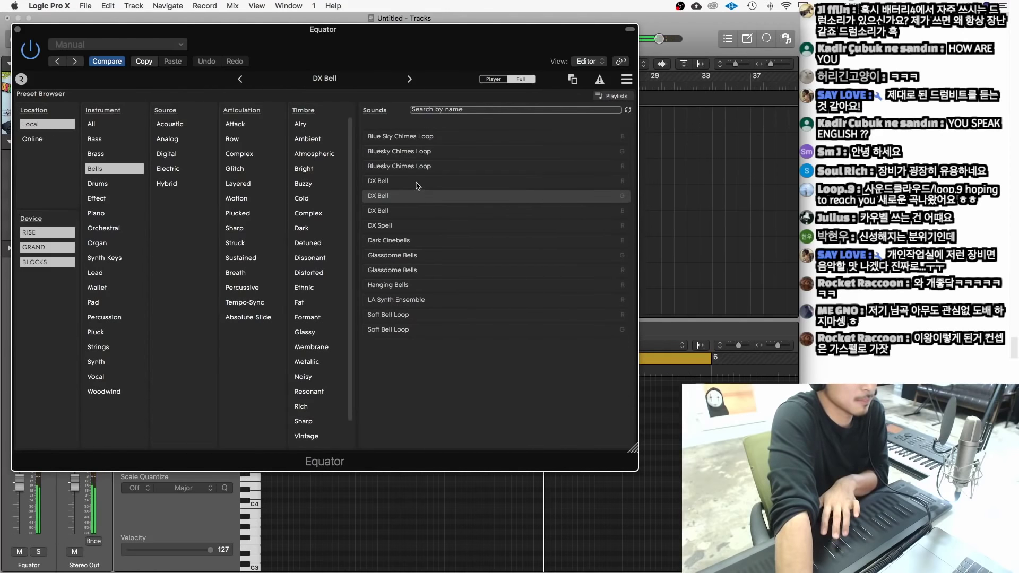
left_click(17, 29)
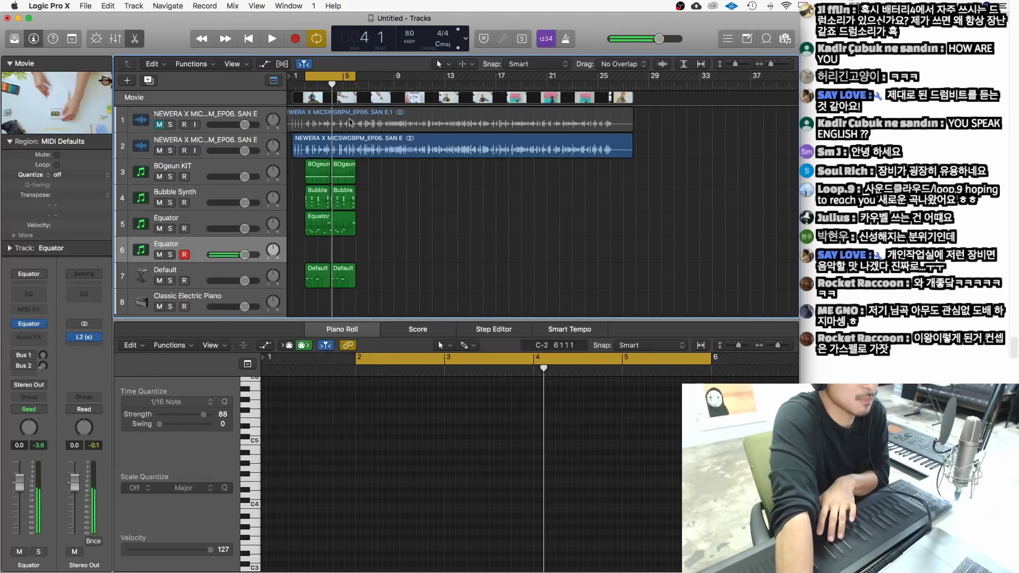
Record a bell part over the cycle on the second Equator track and lower its volume to -5.5 dB
key("r")
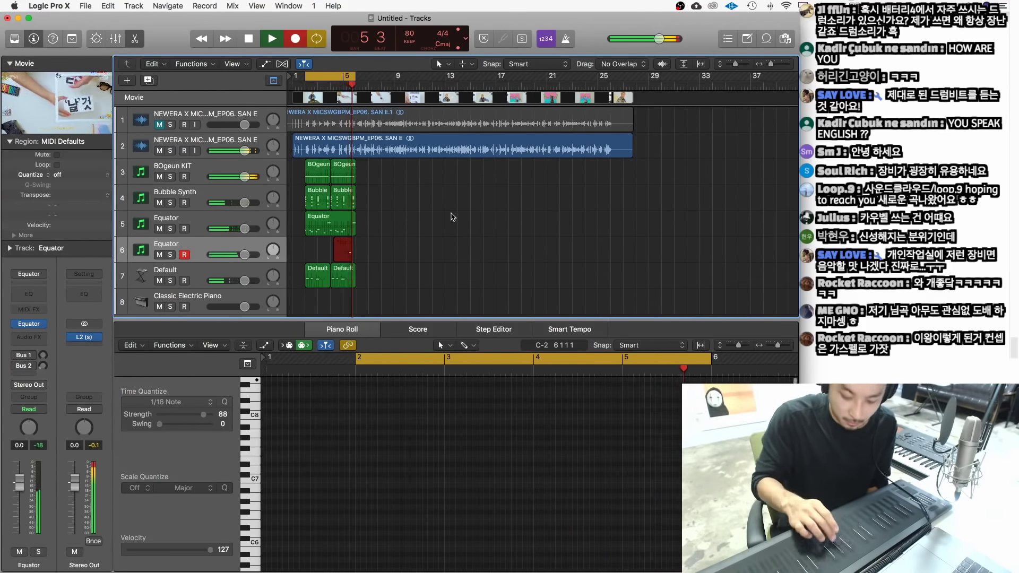
key("space")
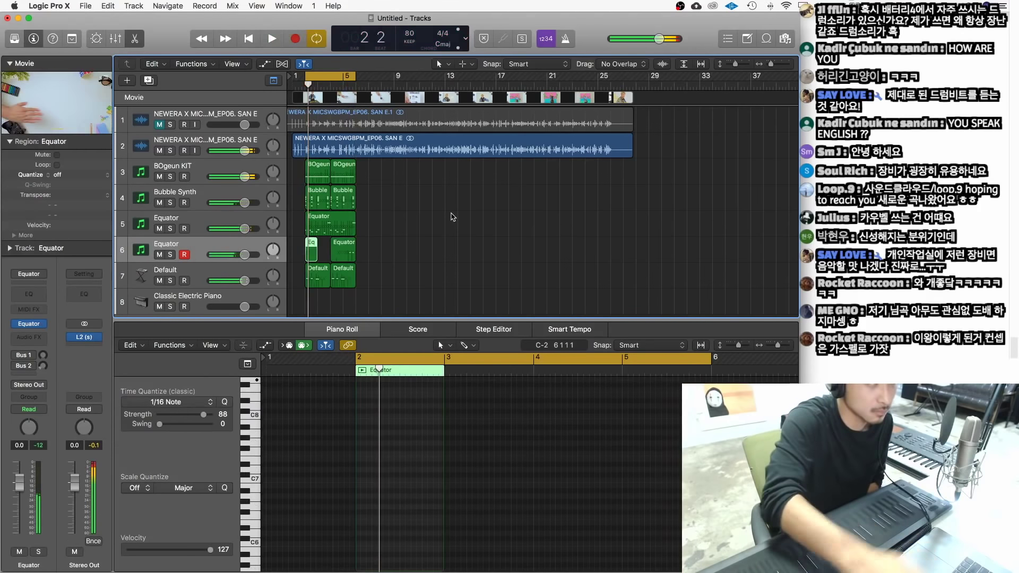
left_click_drag(234, 255, 226, 254)
Repeat all the drum, synth, bass, bell and vocal-sample regions together so the loop continues to about bar 46
scroll(367, 178, "right", 2)
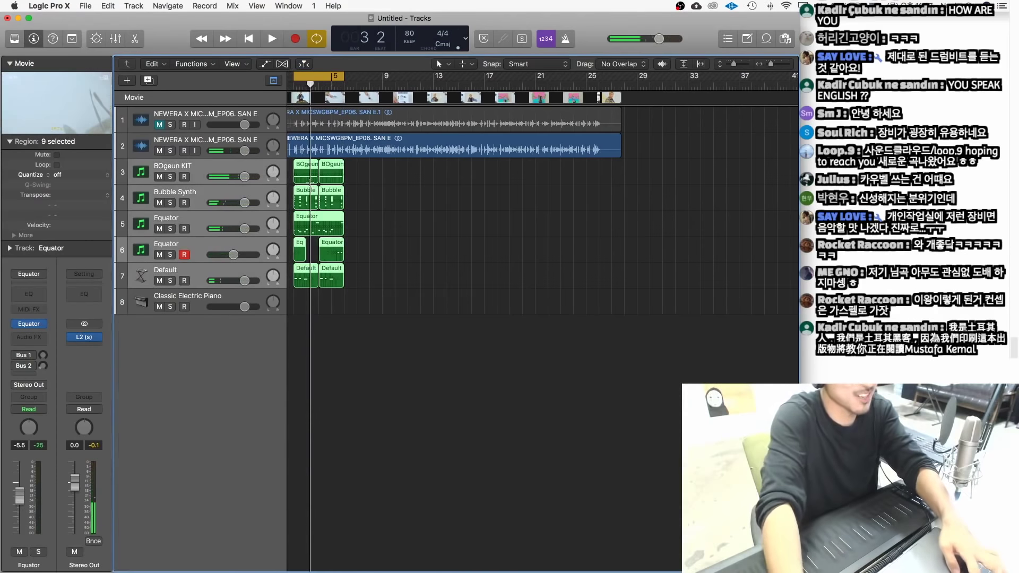
key("super+r")
key("Return")
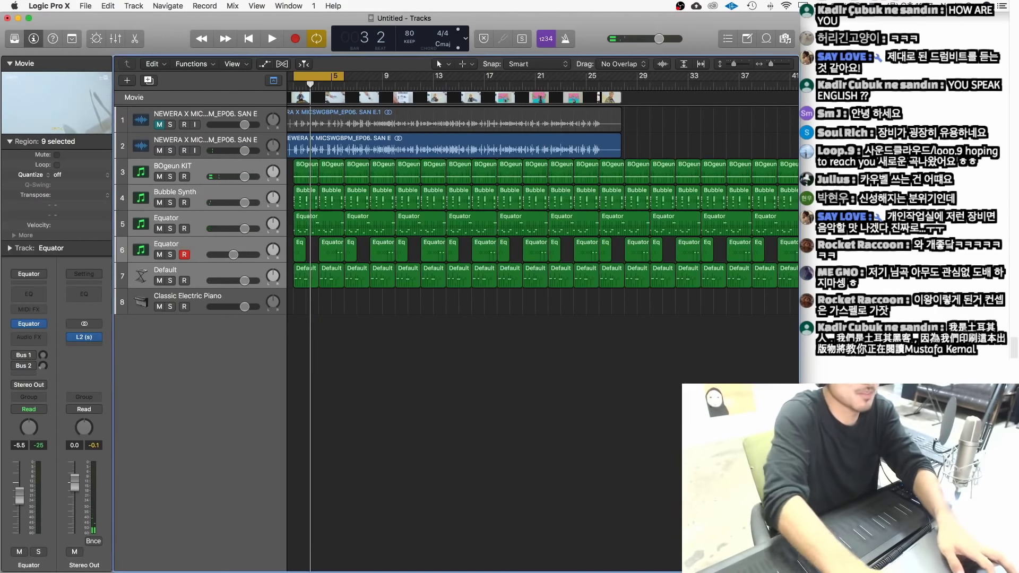
Delete the surplus repeated regions after bar 30 on all five instrument tracks
key("super+Left")
left_click_drag(682, 343, 494, 157)
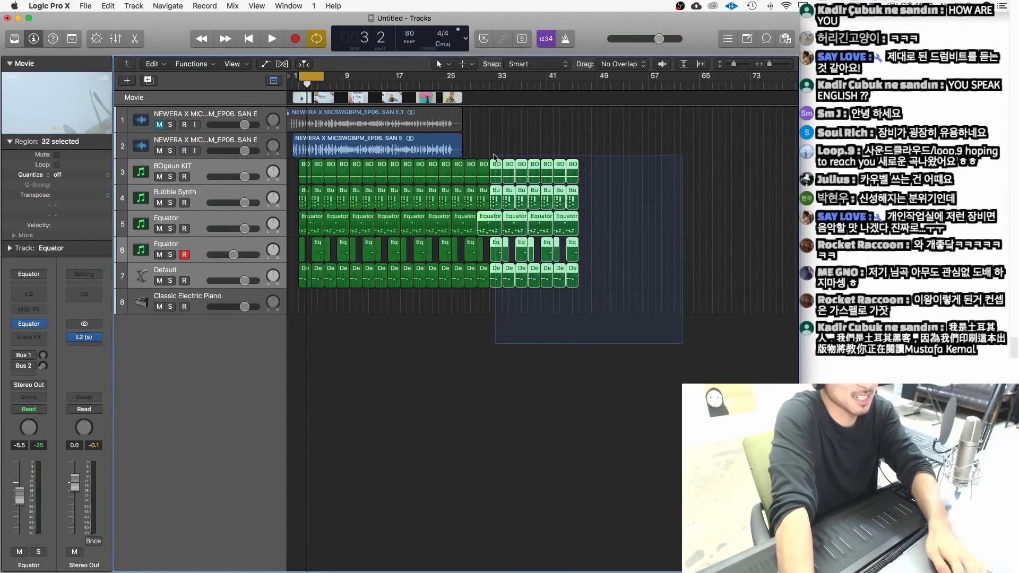
key("super+Right")
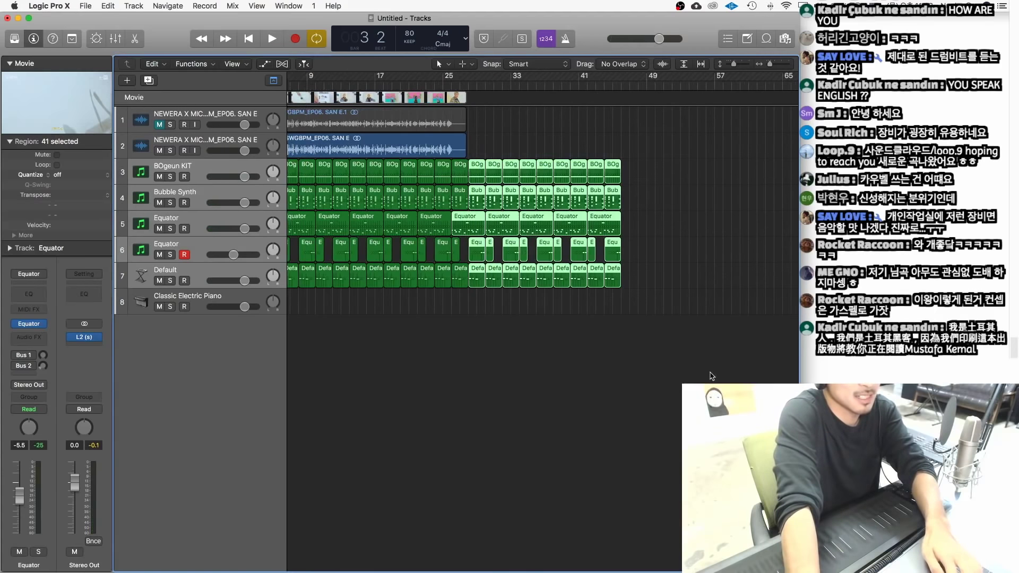
left_click_drag(711, 374, 508, 176)
key("Delete")
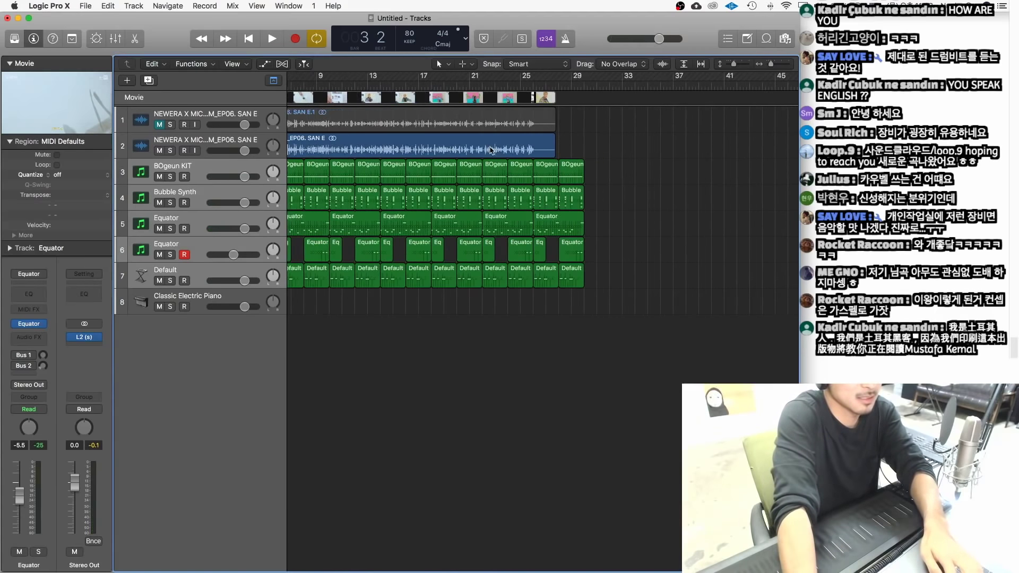
Move the beat regions to start at bar 1 and the vocal region to bar 2, with the cycle range covering bars 1 to 31
left_click_drag(737, 336, 296, 176)
left_click_drag(305, 78, 293, 78)
left_click_drag(296, 152, 305, 154)
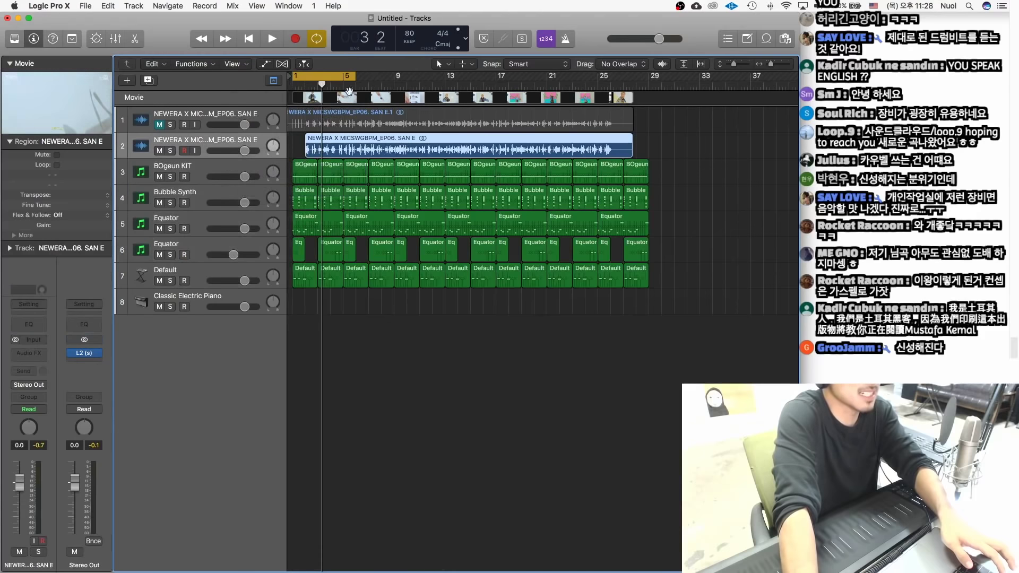
left_click_drag(353, 78, 674, 78)
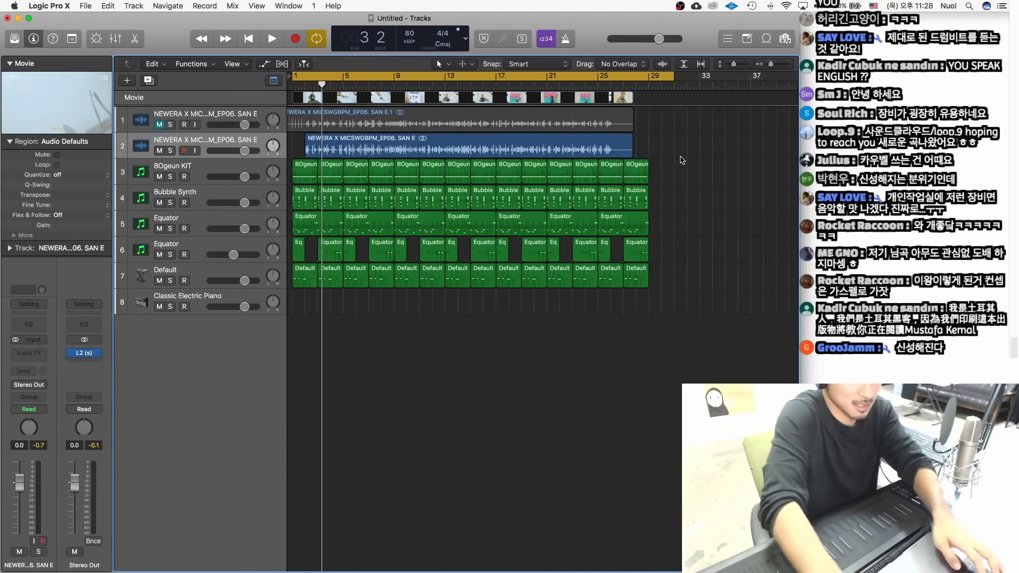
Return the playhead to bar 1 and nudge the vocal region slightly earlier near bar 2
key("Return")
key("super+Right")
key("super+Right")
key("super+Right")
mouse_move(338, 150)
left_mouse_down()
mouse_move(297, 151)
mouse_move(335, 152)
left_mouse_up()
key("super+Left")
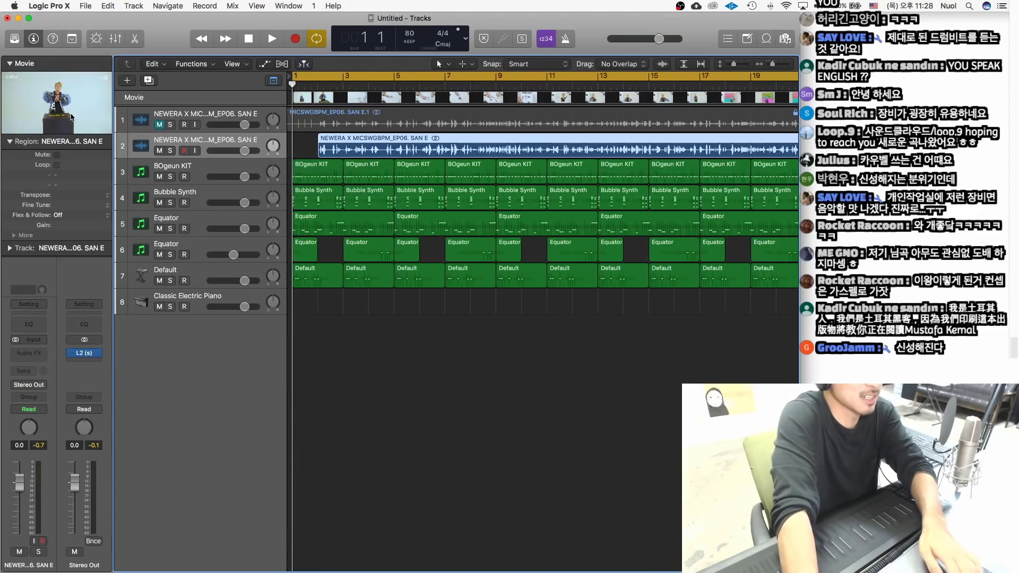
Open the SAN E movie in a floating window, enlarge it, and position it over the lower tracks
left_click(72, 118)
left_click_drag(639, 162, 252, 219)
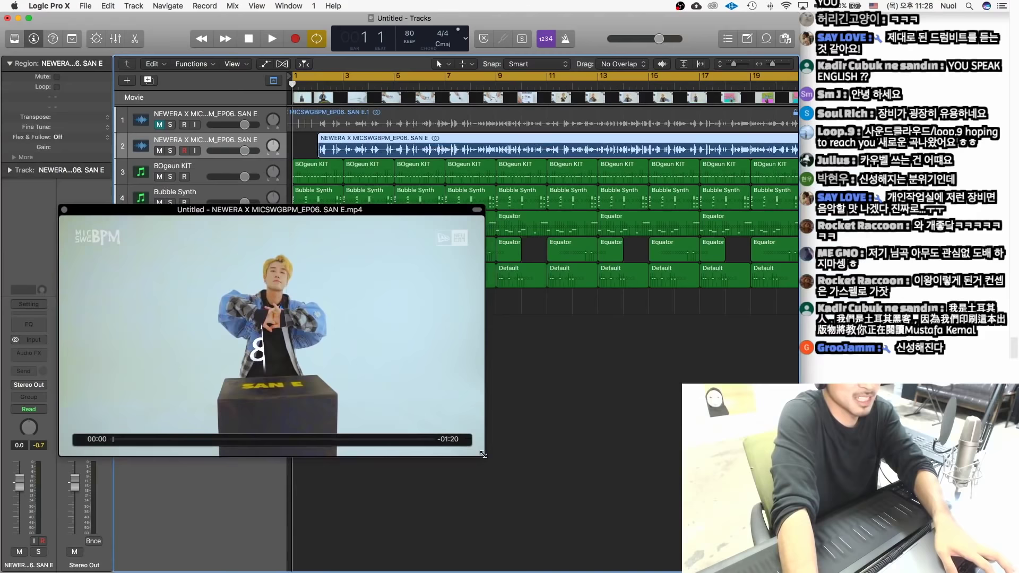
left_click_drag(483, 454, 639, 543)
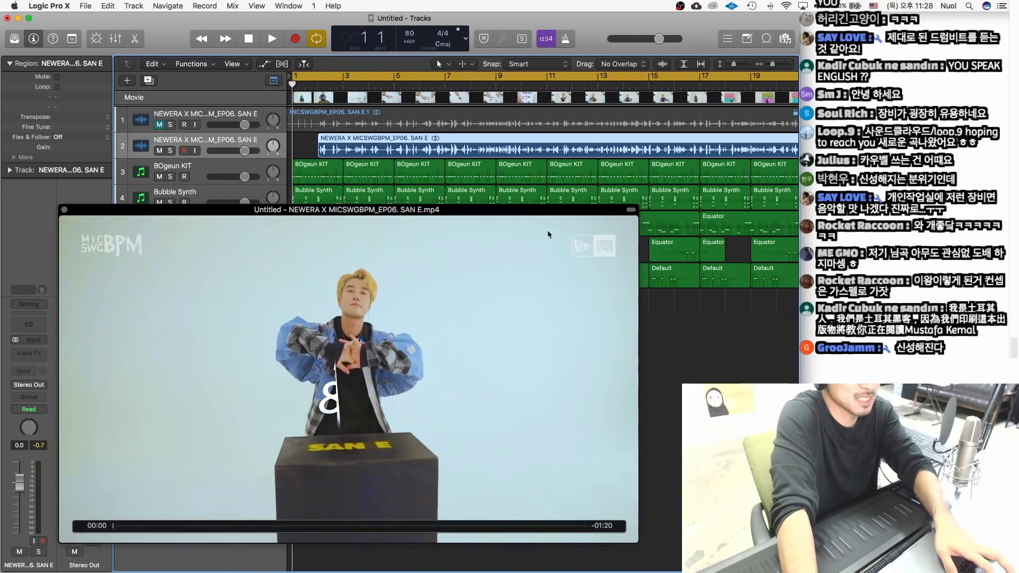
left_click_drag(549, 234, 537, 250)
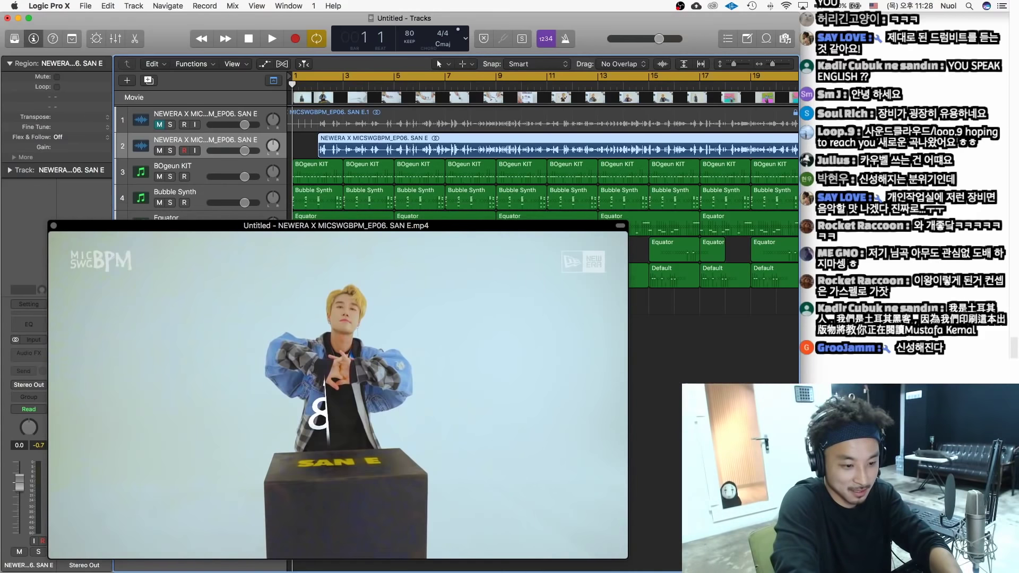
Play the beat with the video from bar 1, fit the whole arrangement in view, and briefly mute the BOgeun KIT drums to compare
key("space")
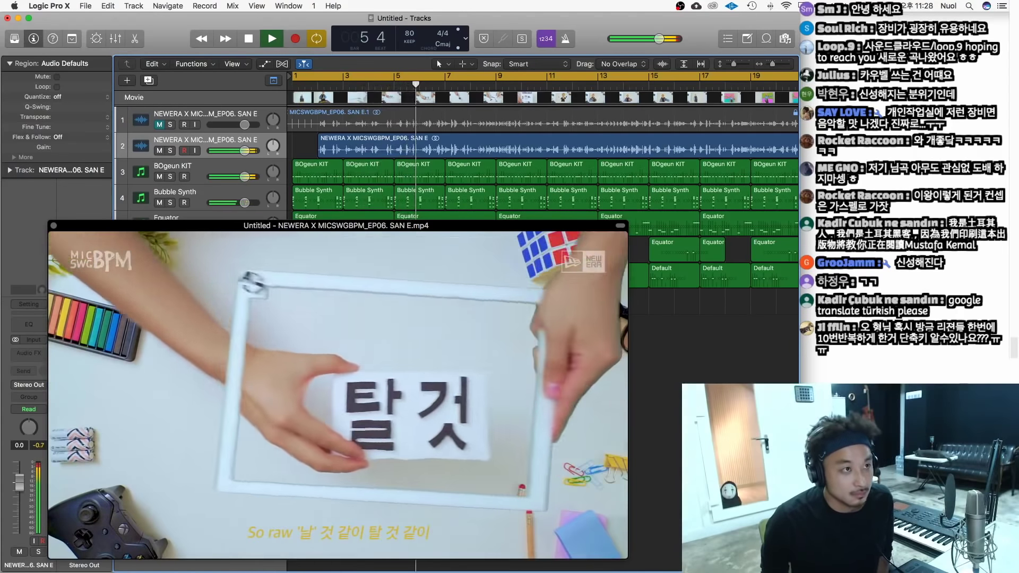
key("super+Left")
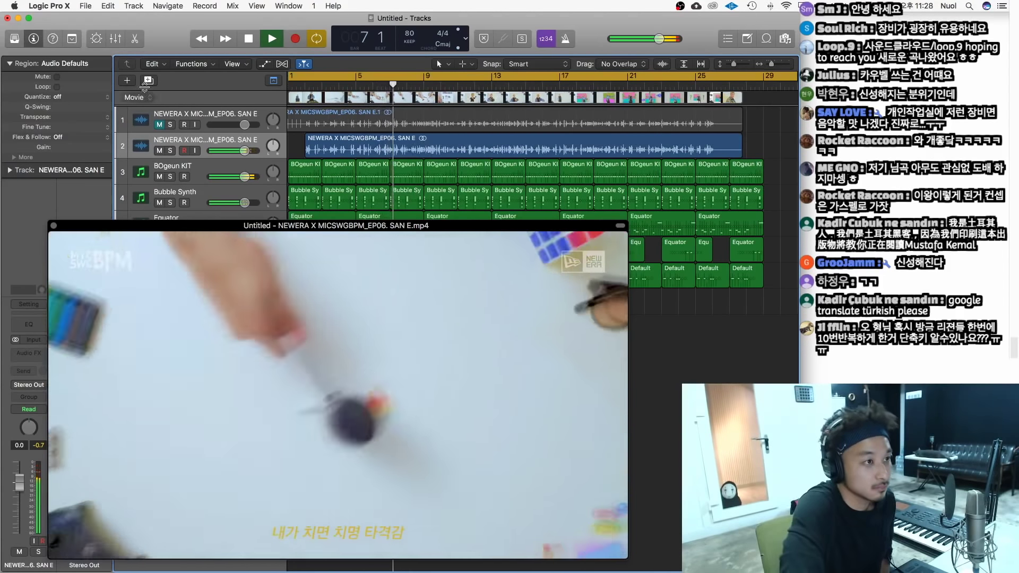
left_click(160, 176)
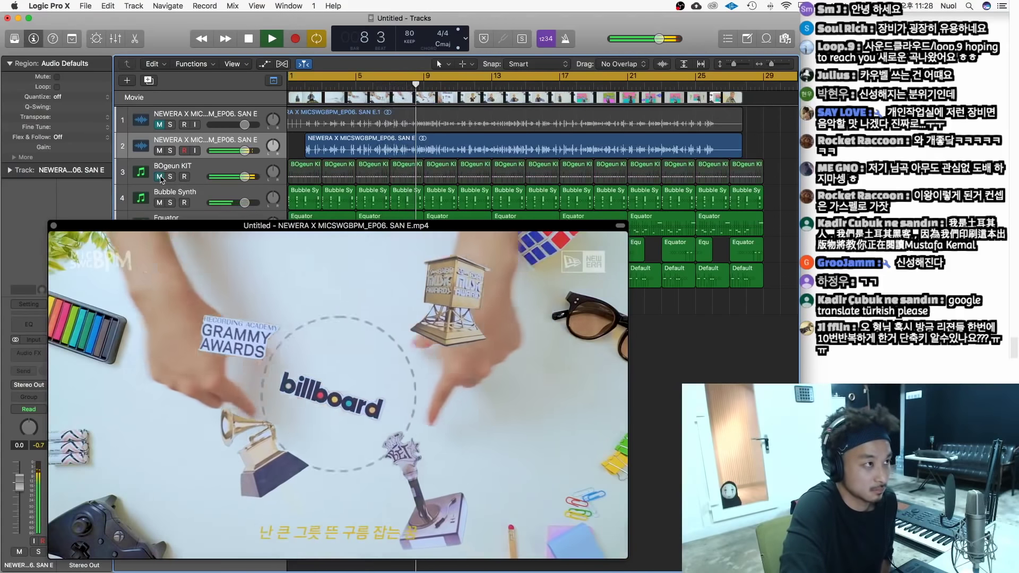
left_click(159, 177)
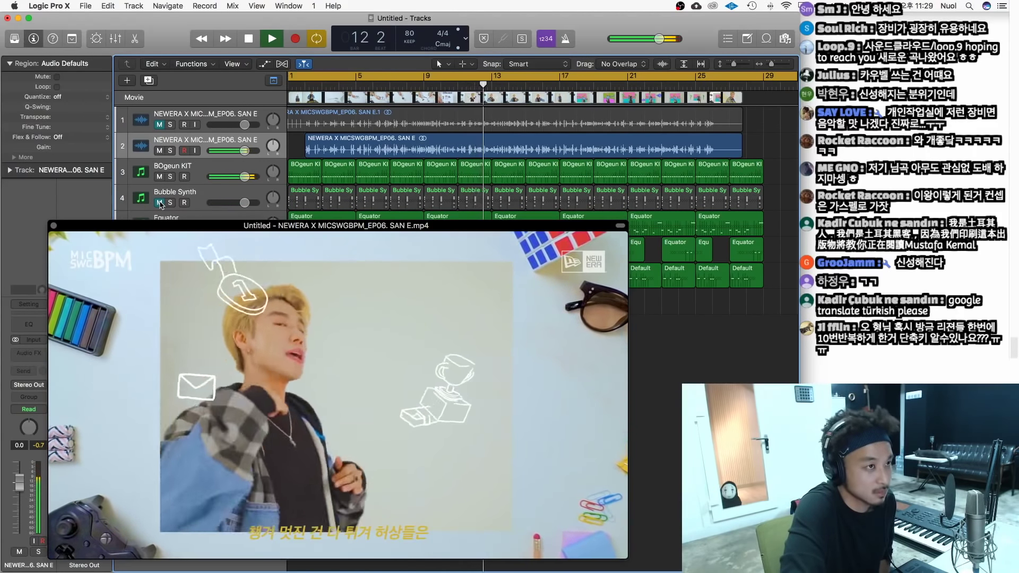
Move the movie window off the track headers, audition drops by toggling the BOgeun KIT and Default mutes, and move the window back over the tracks
left_click_drag(201, 228, 453, 91)
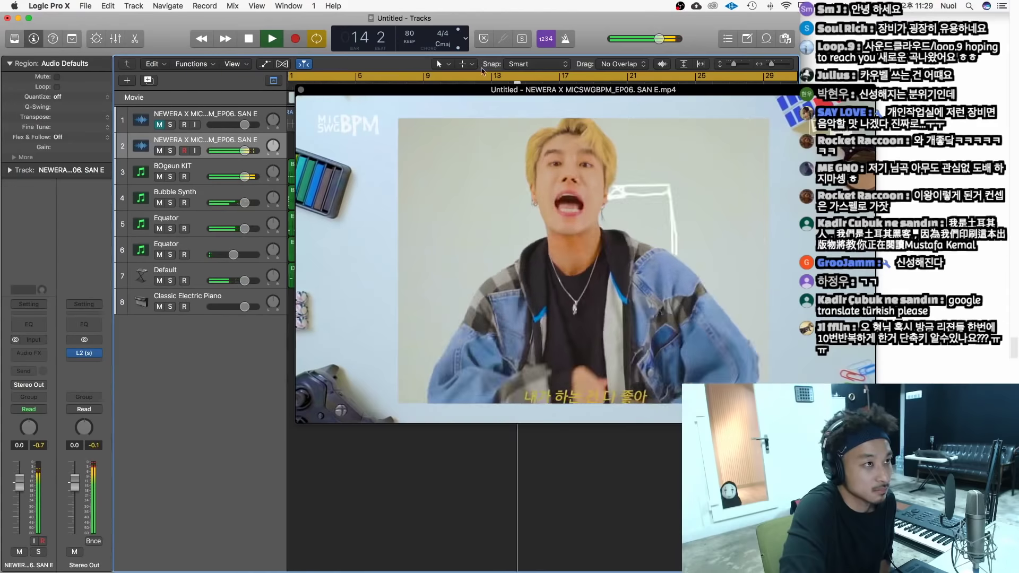
left_click_drag(386, 153, 409, 145)
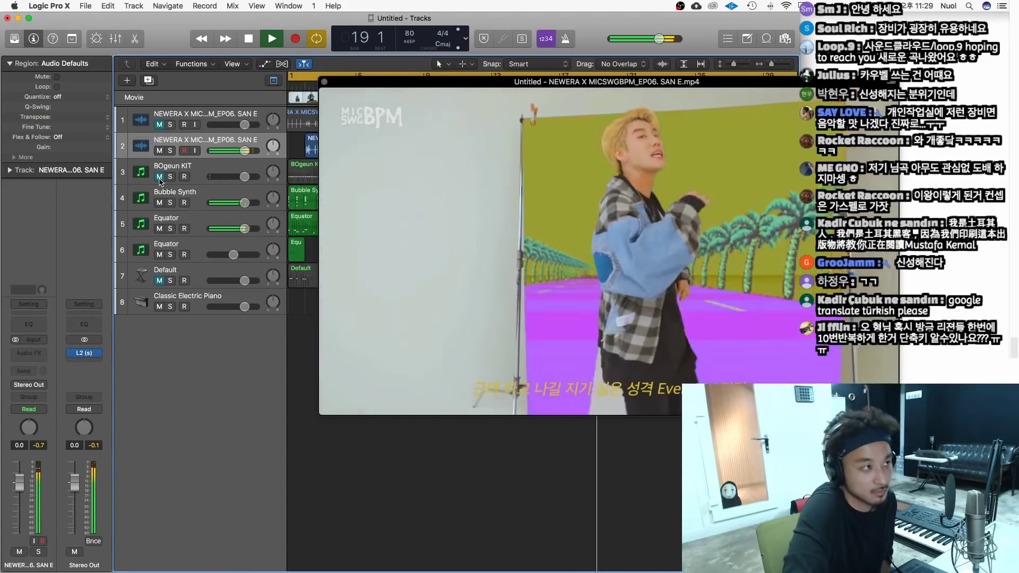
left_click(160, 282)
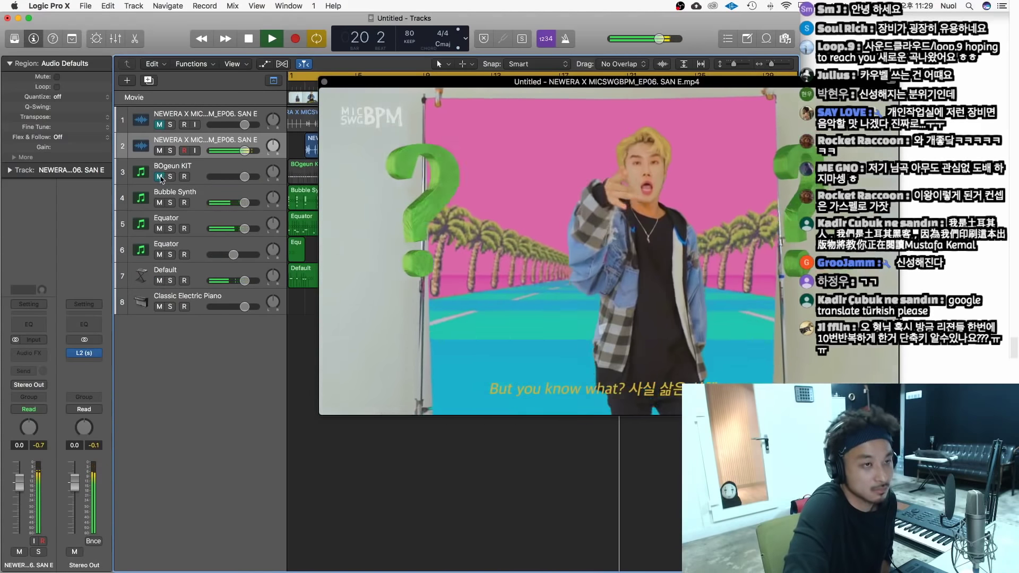
left_click(160, 177)
left_click_drag(507, 87, 267, 136)
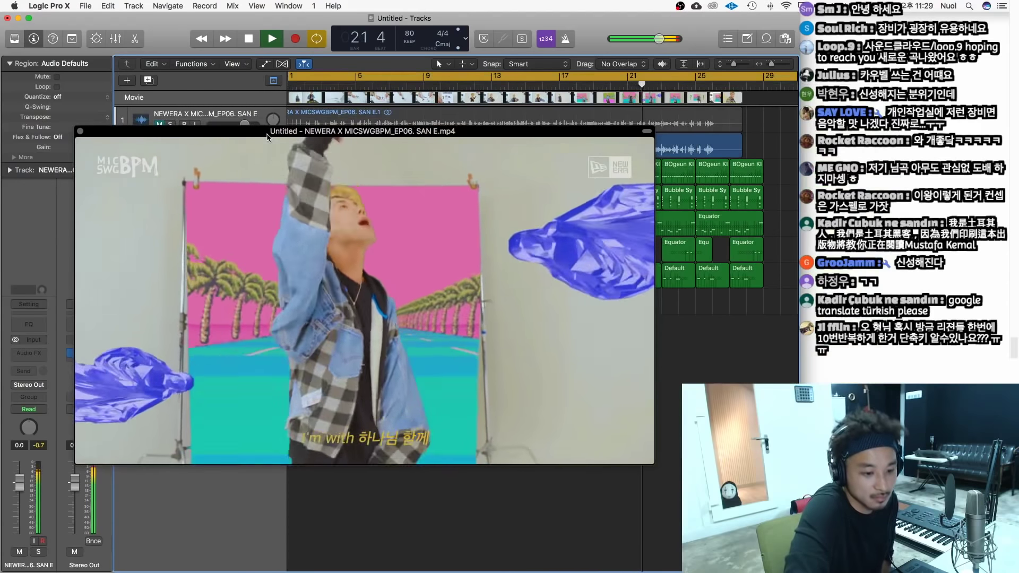